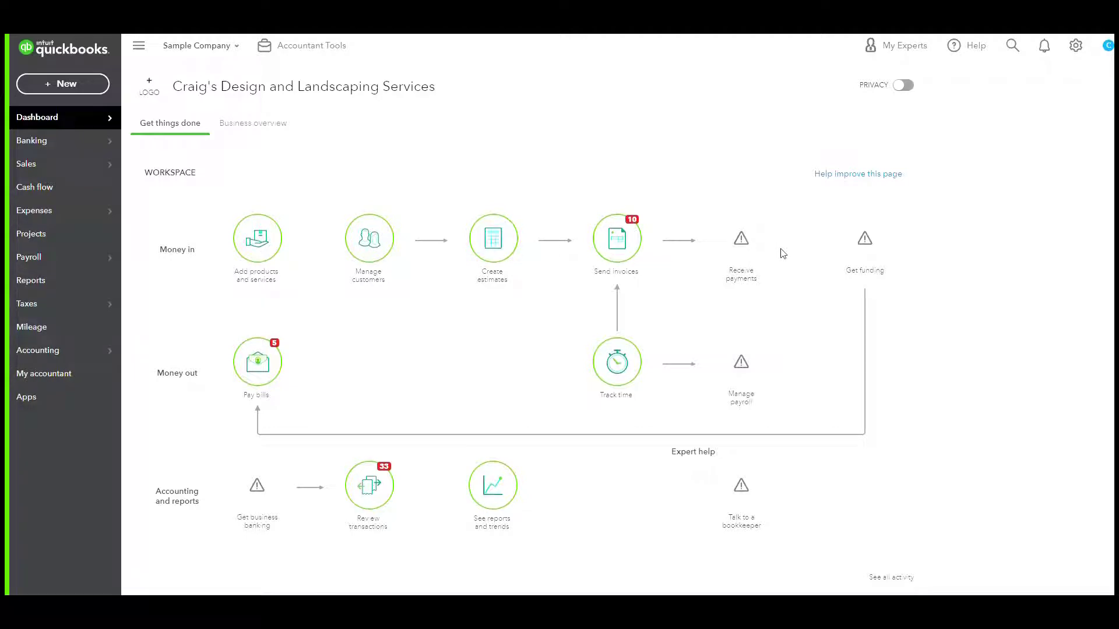
Step: Start a new invoice for the customer Cool Cars
mouse_move(617, 234)
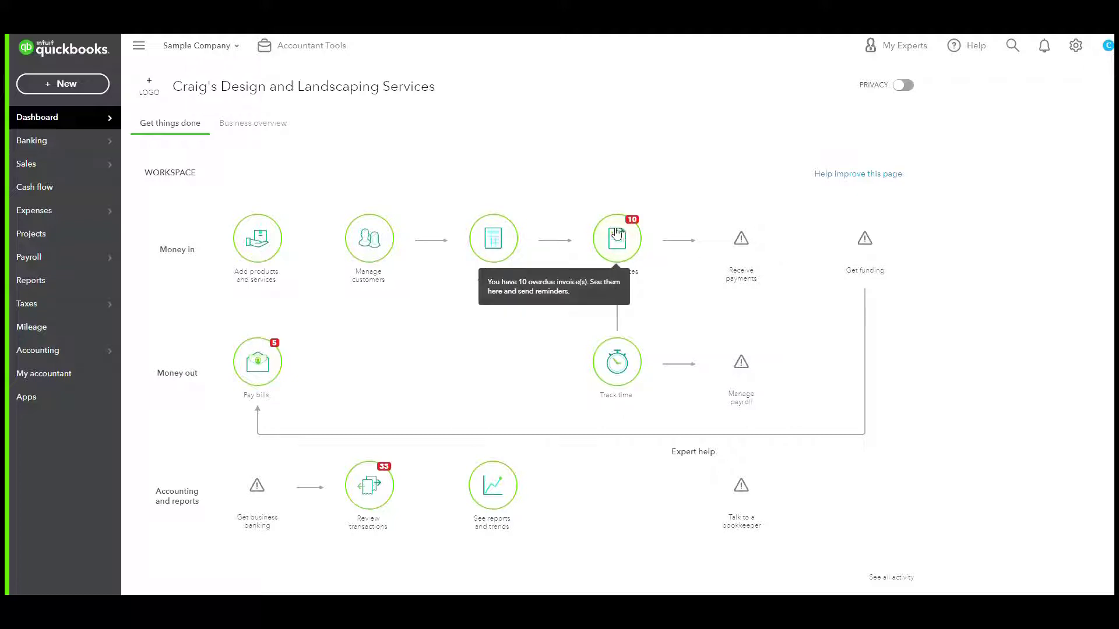
mouse_move(739, 245)
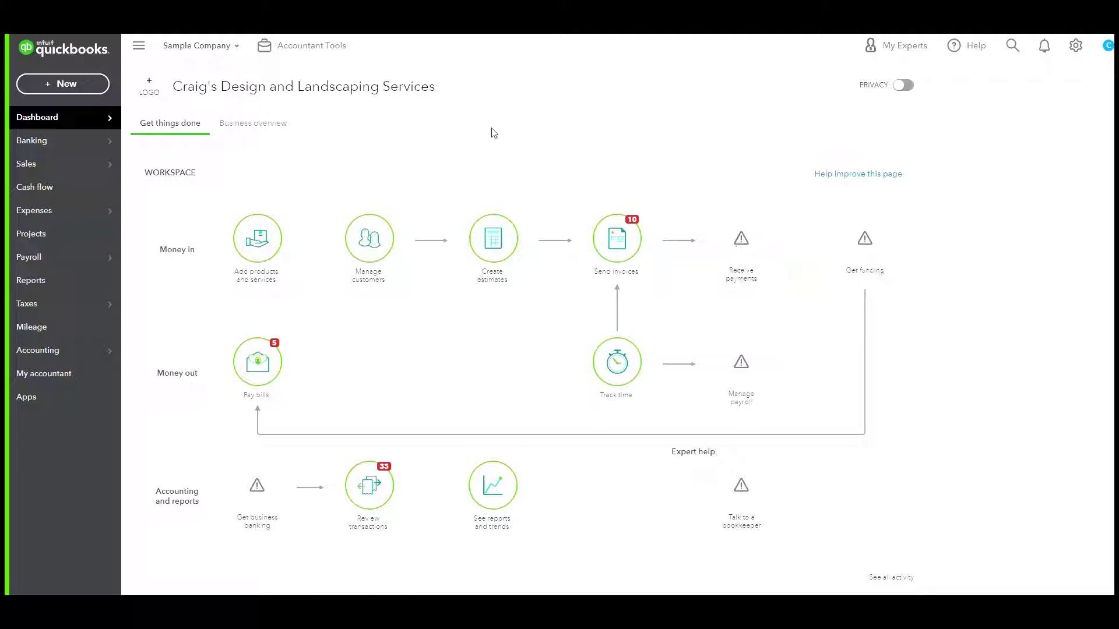
click(63, 84)
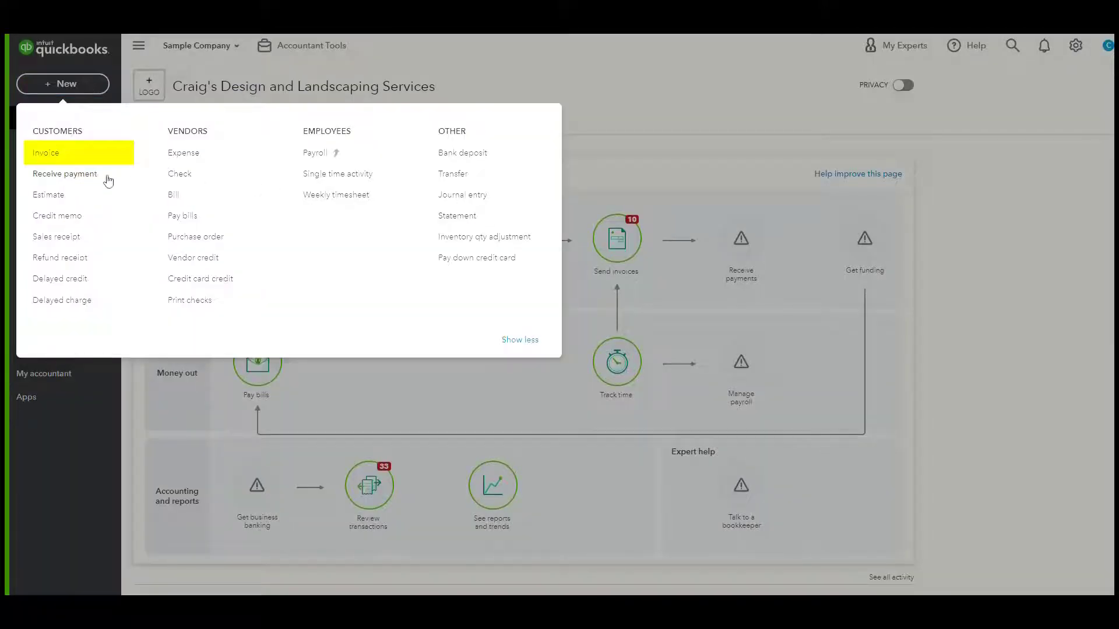
key(Escape)
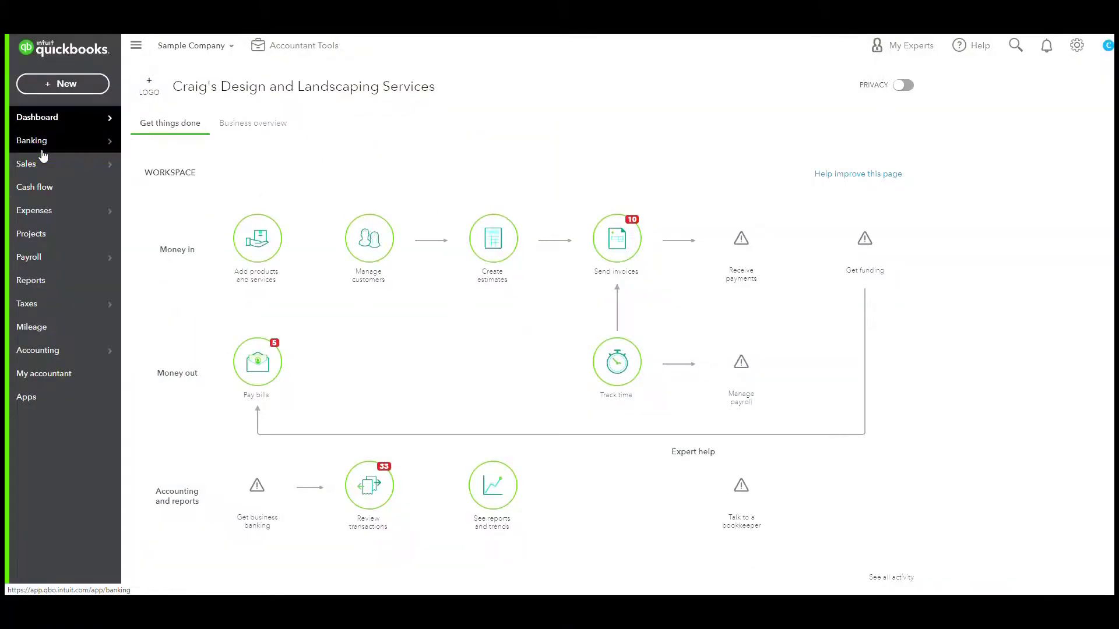
click(154, 104)
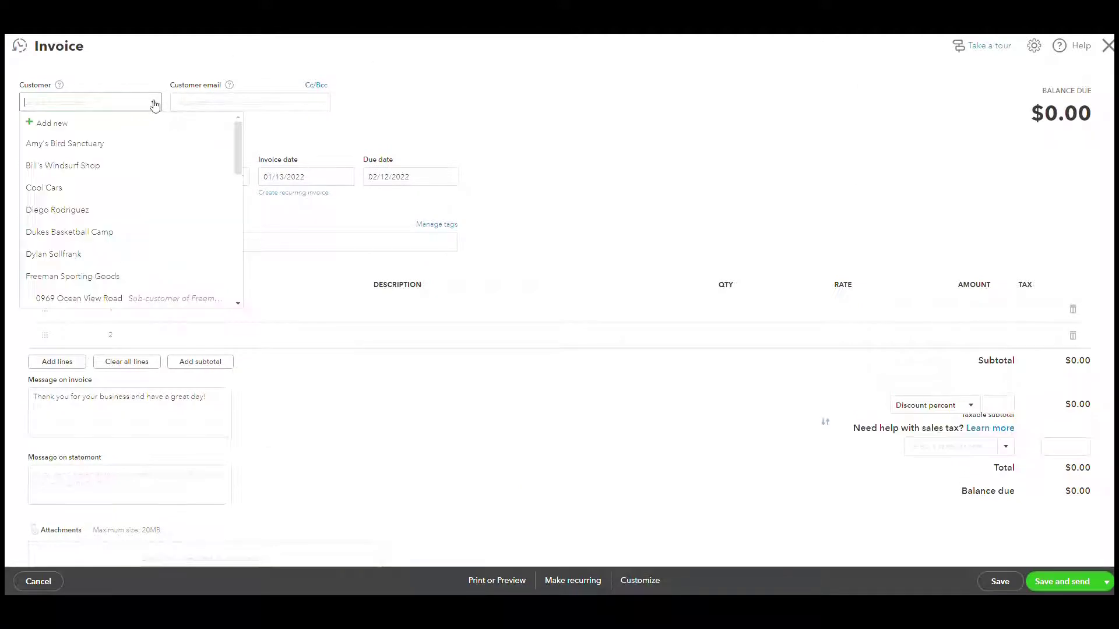
click(64, 186)
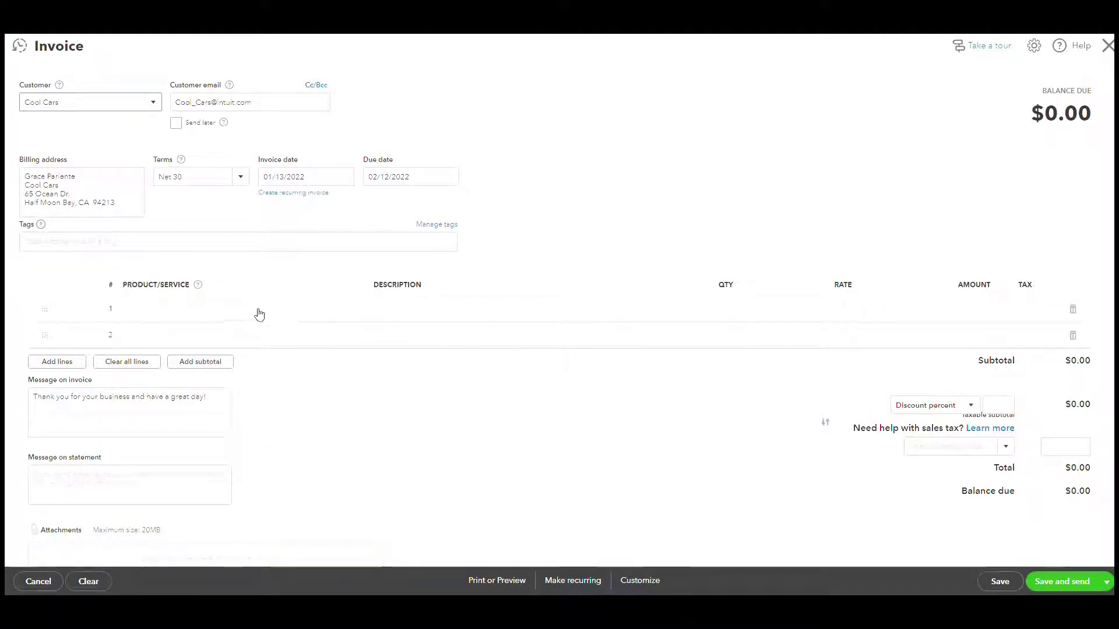
Step: Add a Design line with quantity 4 to the invoice, and save and close it
click(257, 313)
click(362, 319)
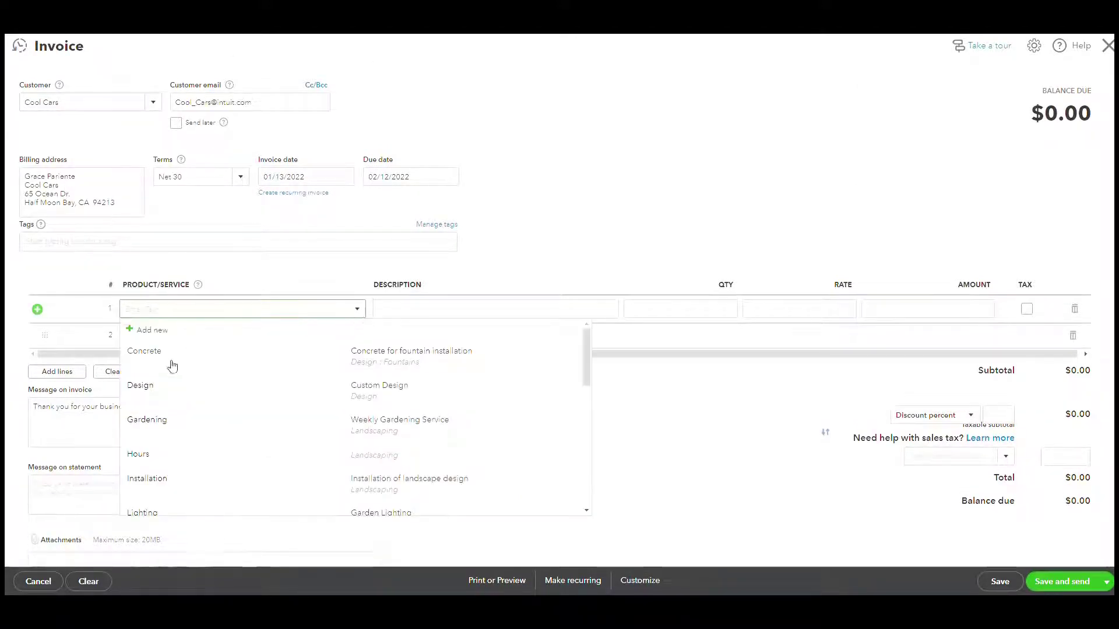
click(152, 386)
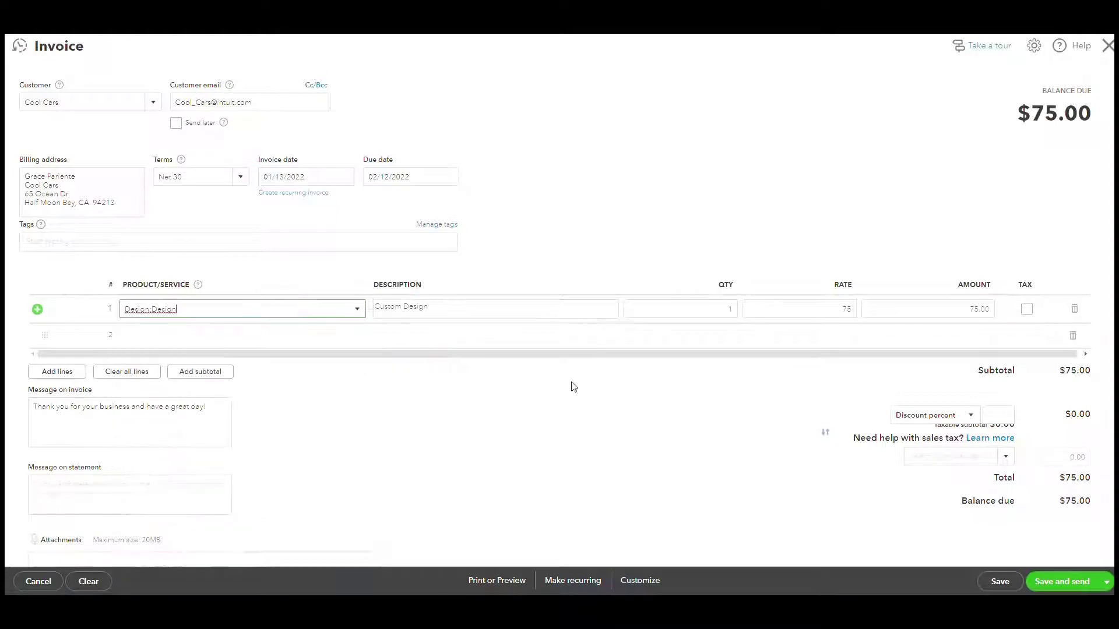
click(732, 307)
text(4)
key(Tab)
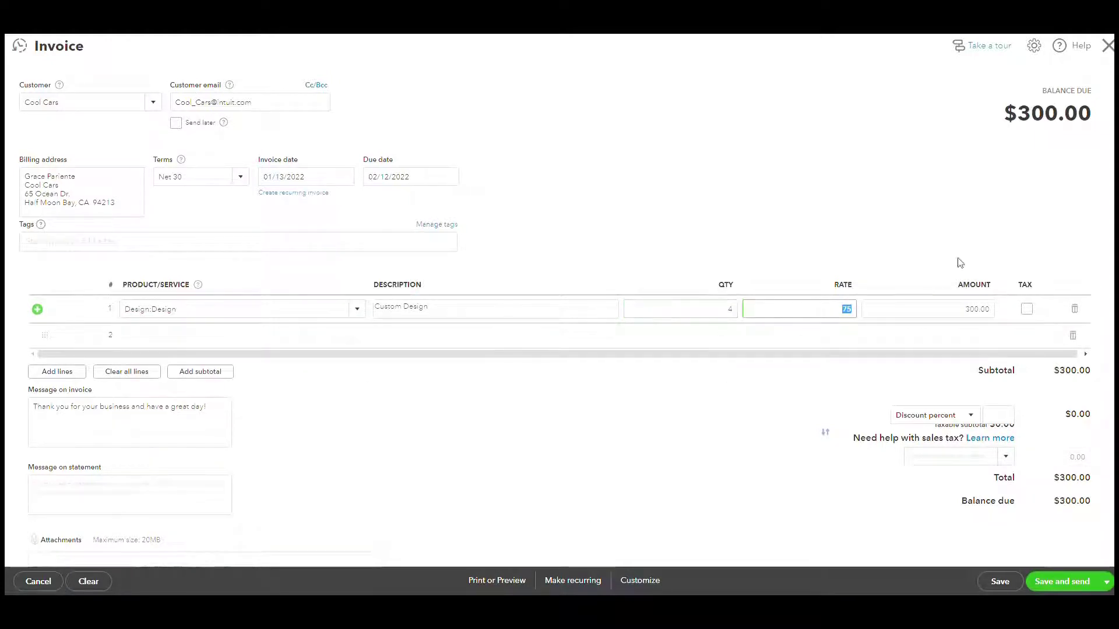
click(997, 583)
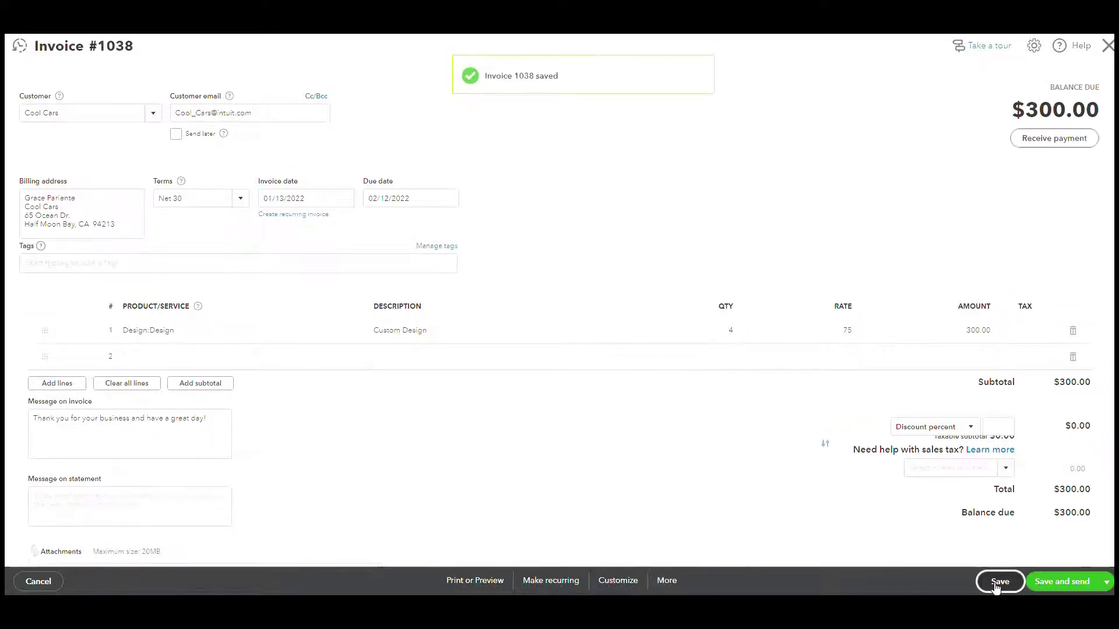
click(1107, 45)
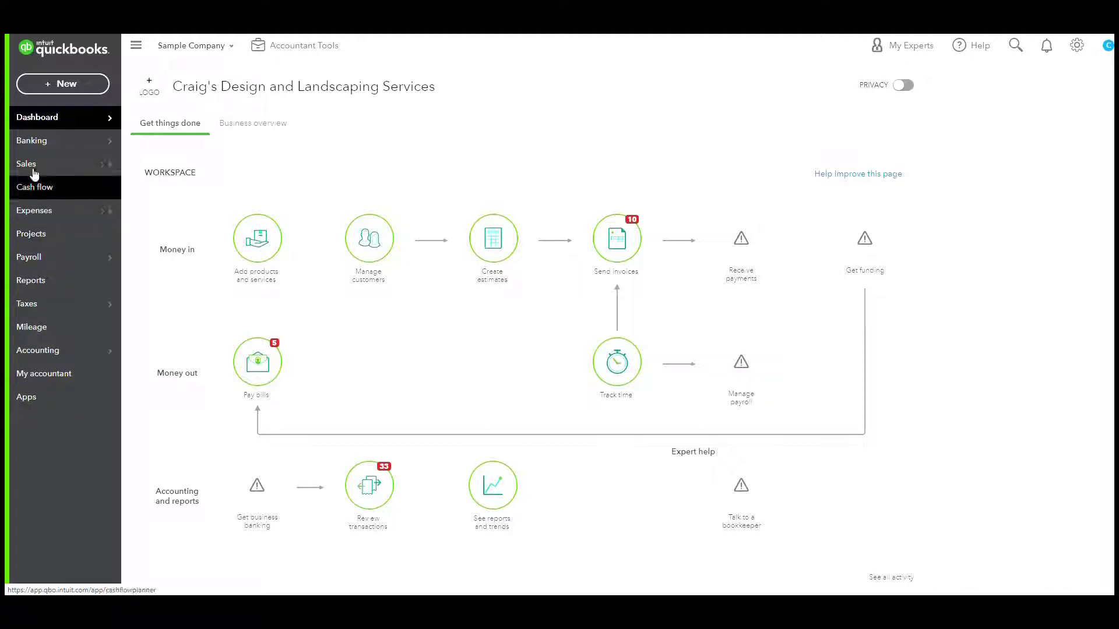
Step: Open the sales invoice list and review the status of the overdue and upcoming invoices
mouse_move(35, 165)
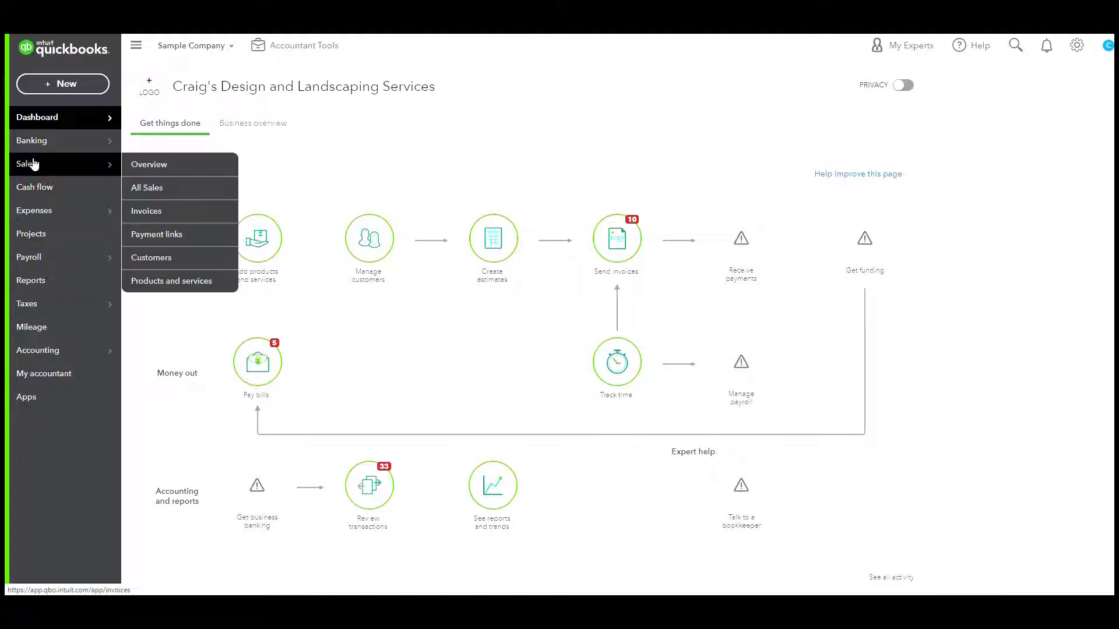
click(155, 214)
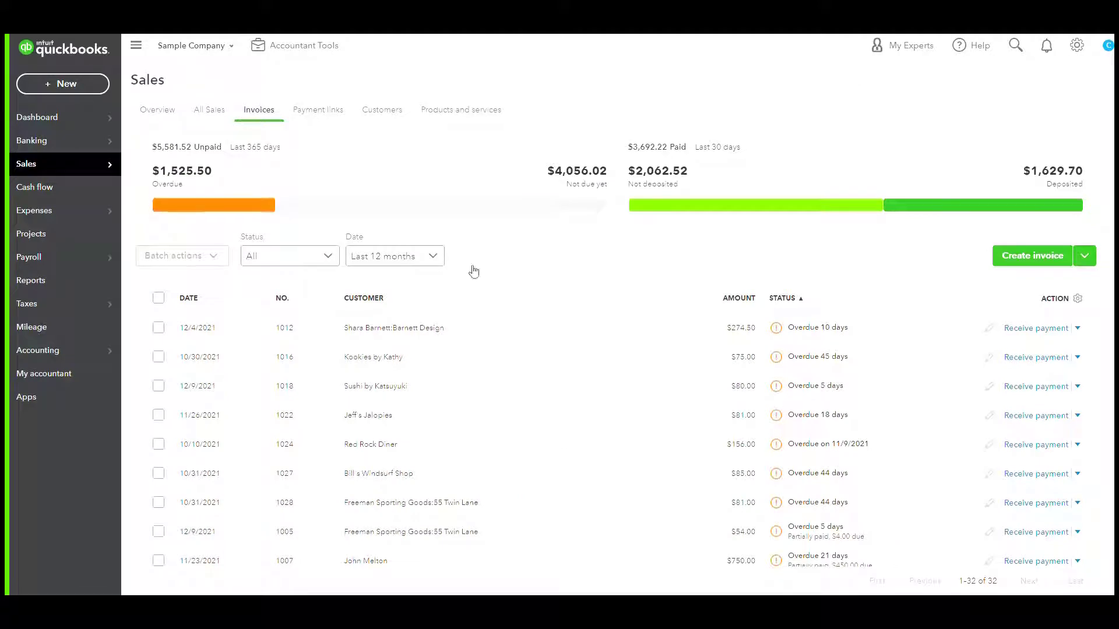
scroll(746, 469, down, 1)
scroll(747, 469, down, 5)
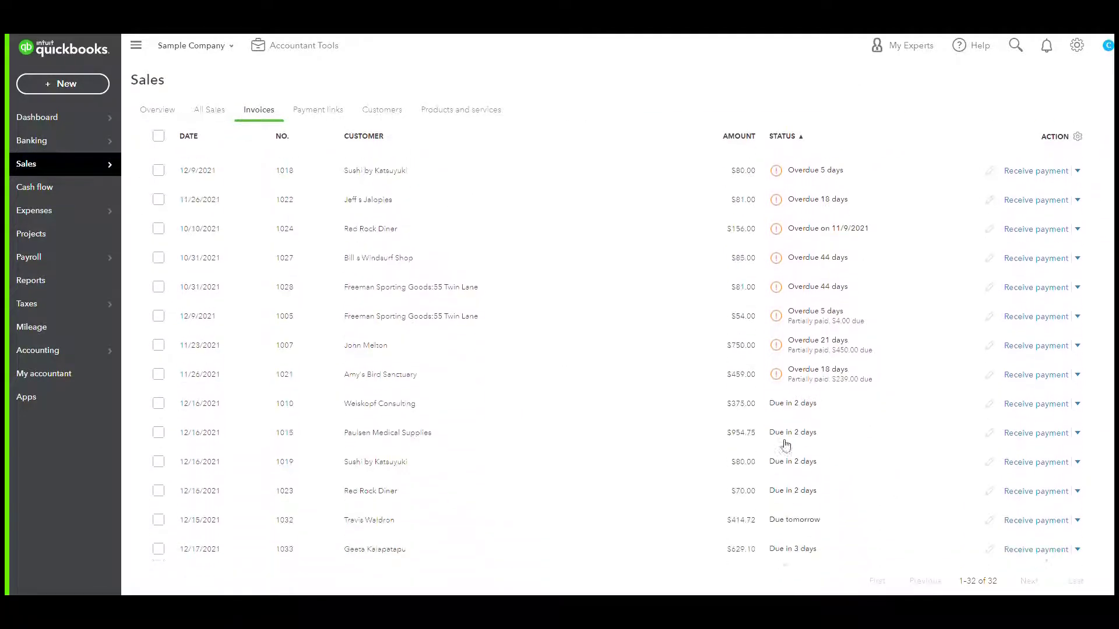
scroll(775, 450, up, 5)
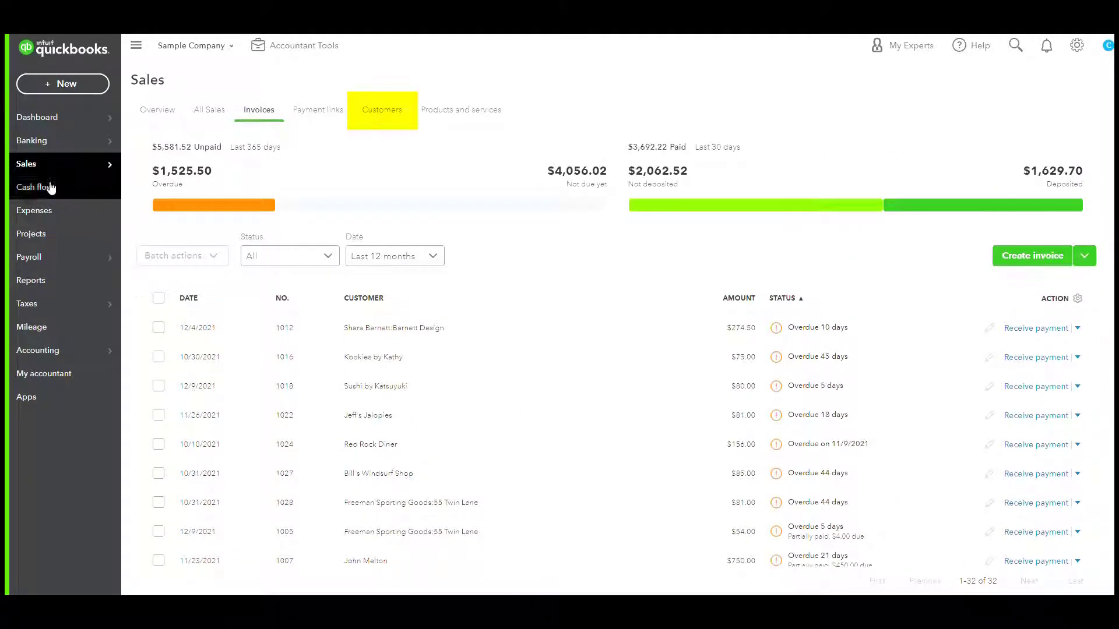
Step: Search the customer list for "cool" and open the Cool Cars record
click(389, 115)
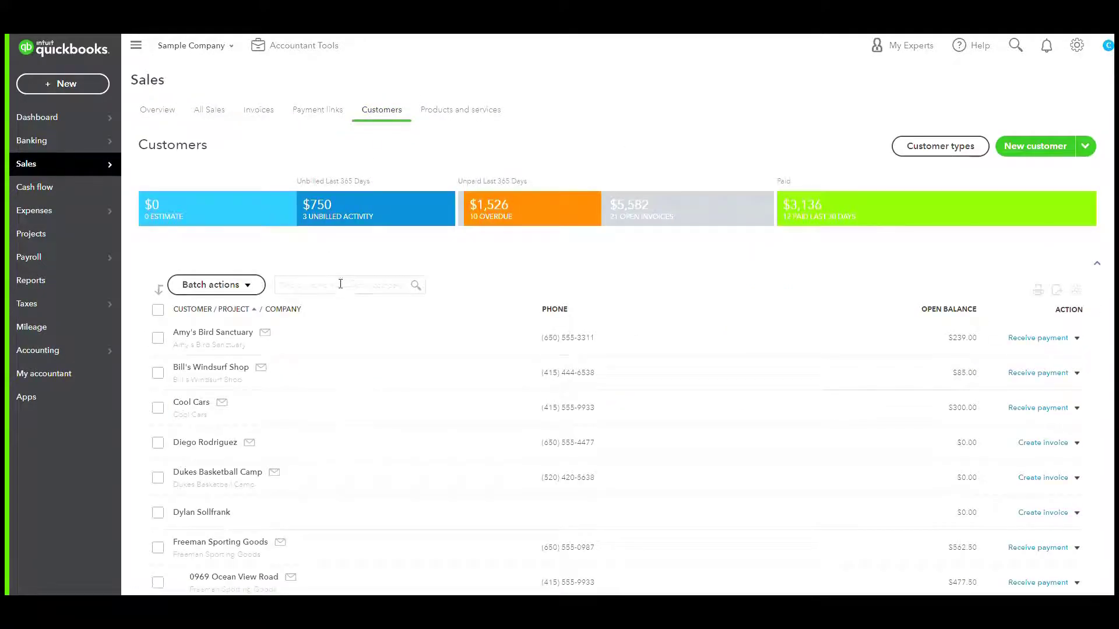
text(Cool)
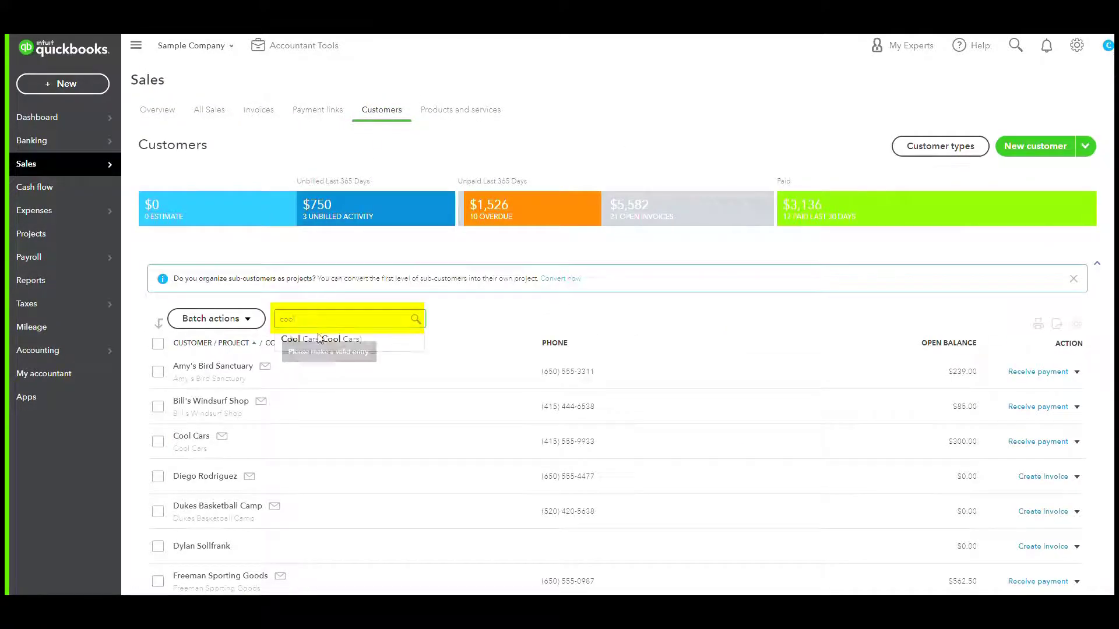
click(321, 345)
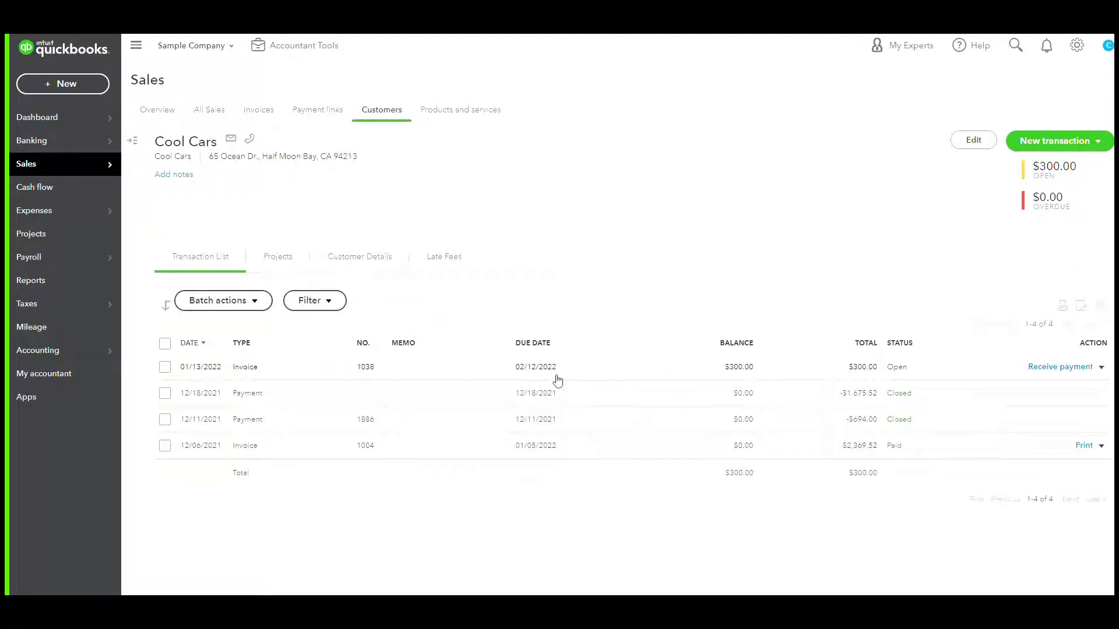
Step: Receive the payment for Cool Cars' open invoice, deposit it to Undeposited Funds, and save and close it
click(1056, 368)
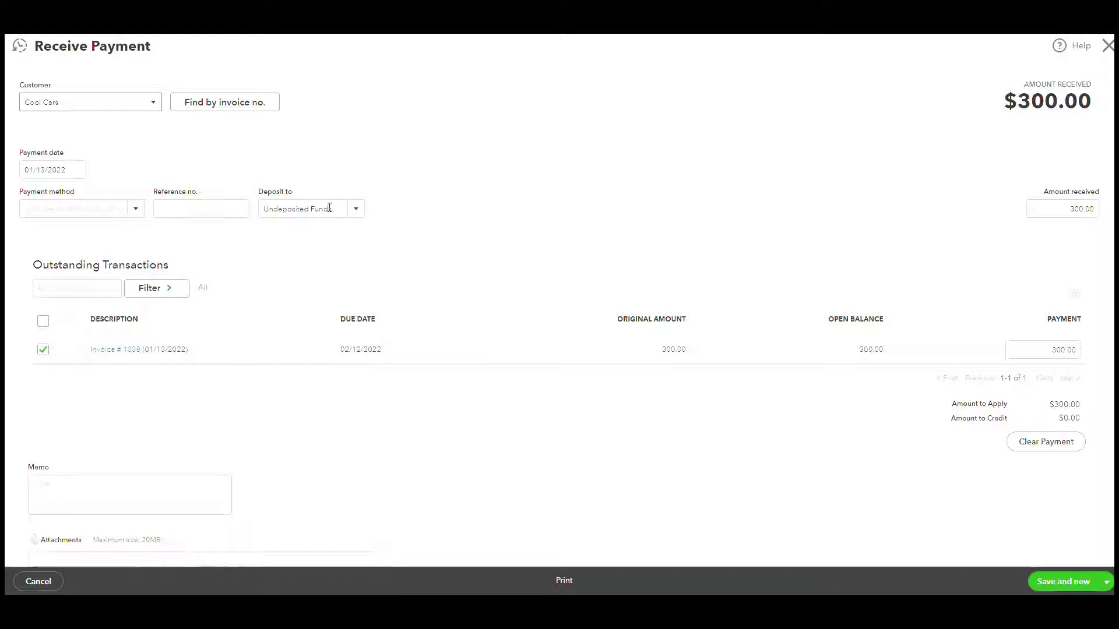
click(356, 213)
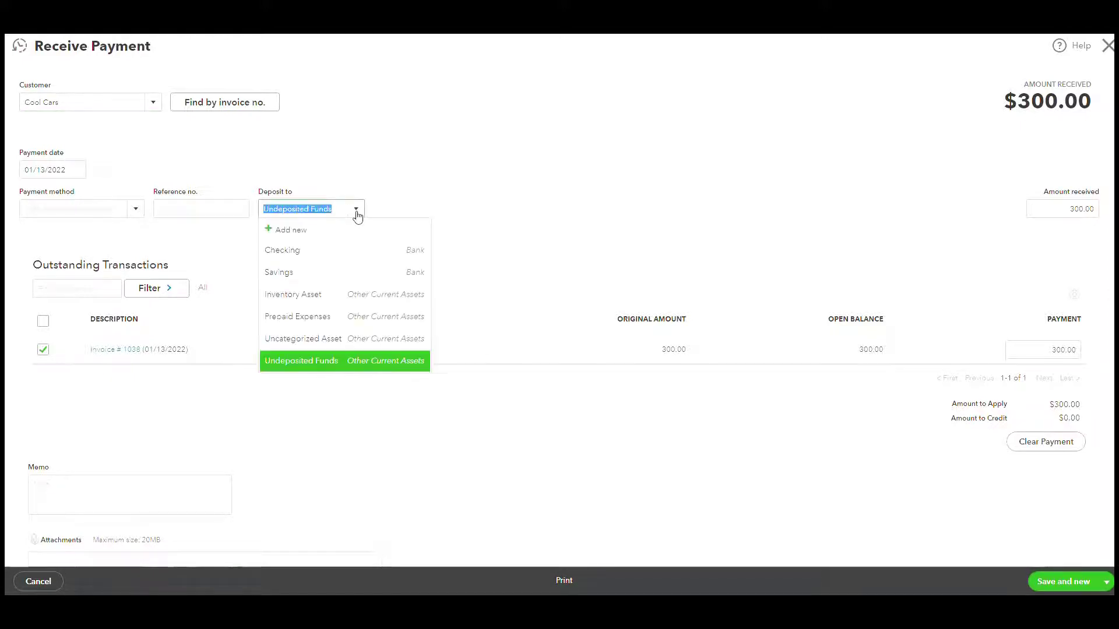
click(307, 251)
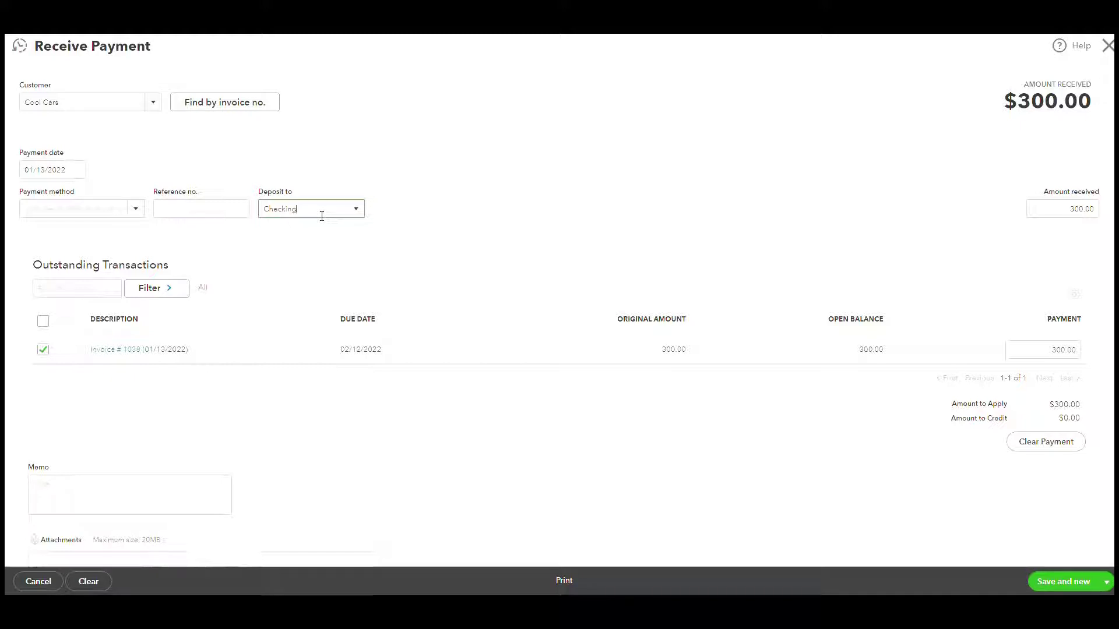
click(351, 209)
click(328, 363)
click(1106, 582)
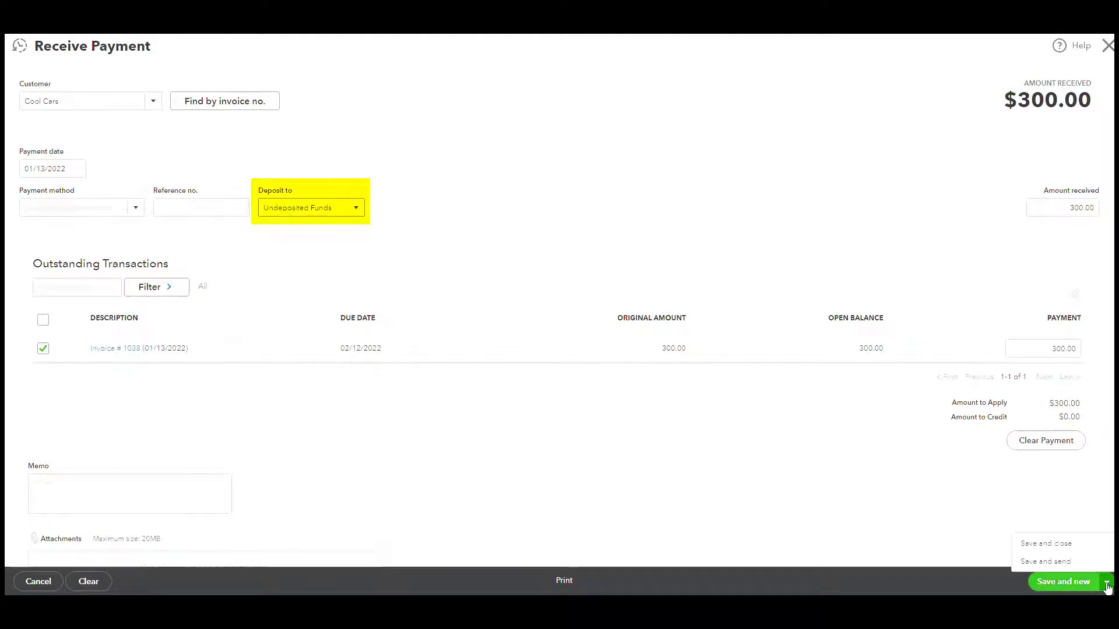
click(1032, 547)
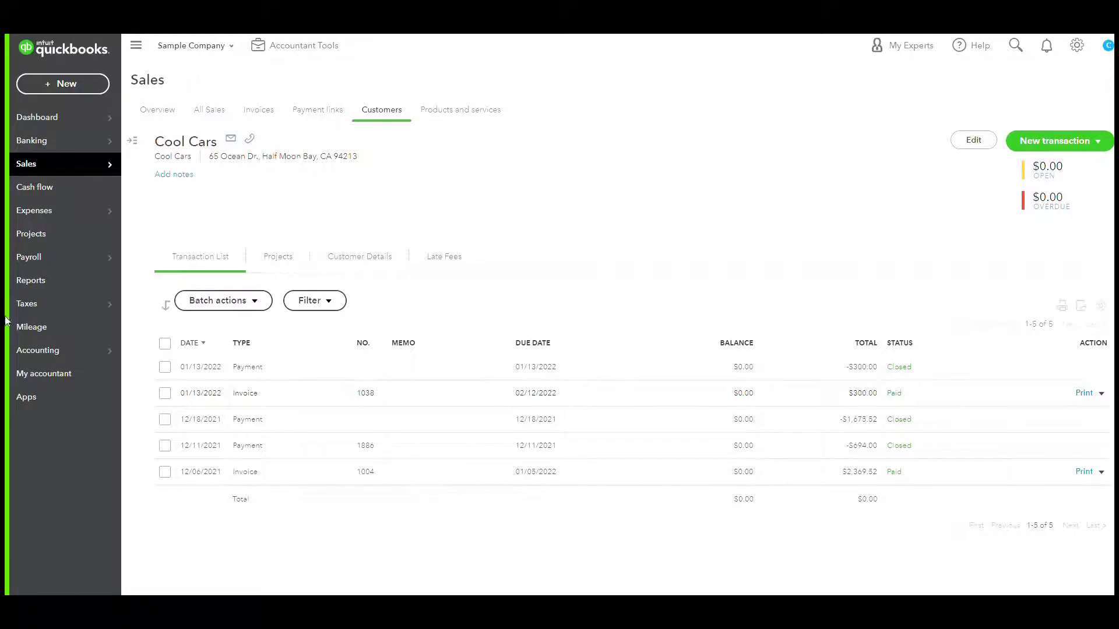
Step: Open the Balance Sheet report and drill into the transactions behind the Undeposited Funds balance
click(37, 356)
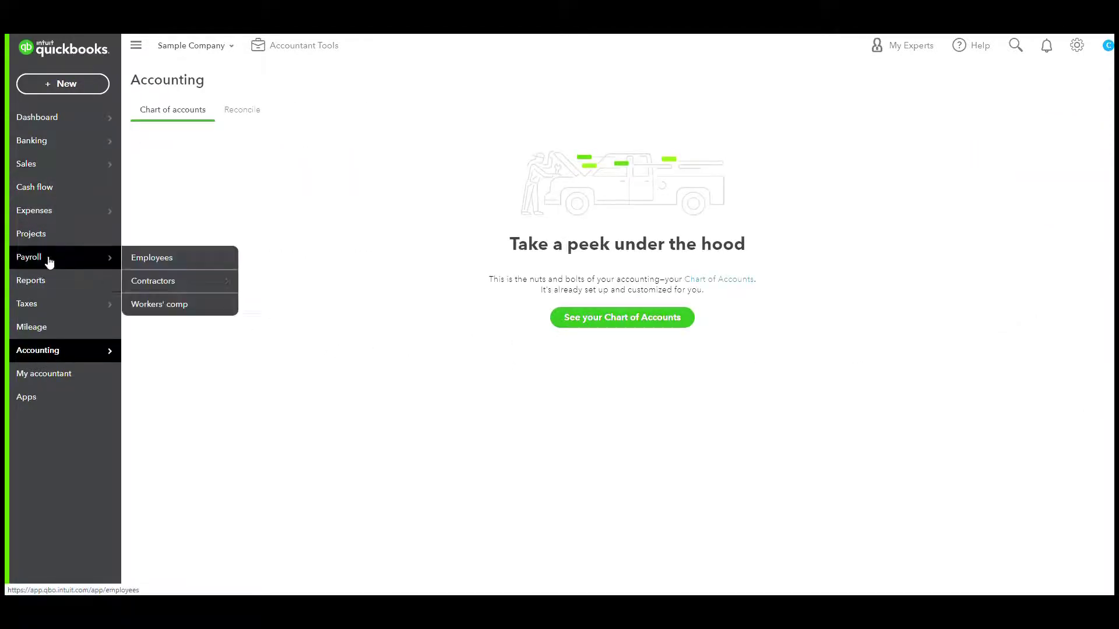
click(44, 282)
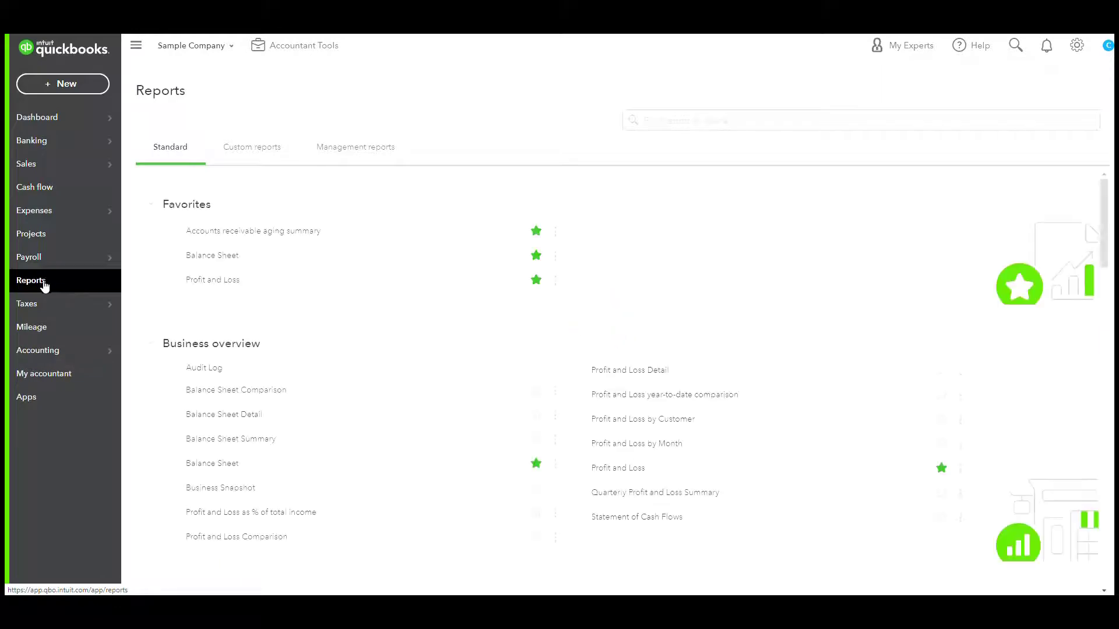
click(220, 259)
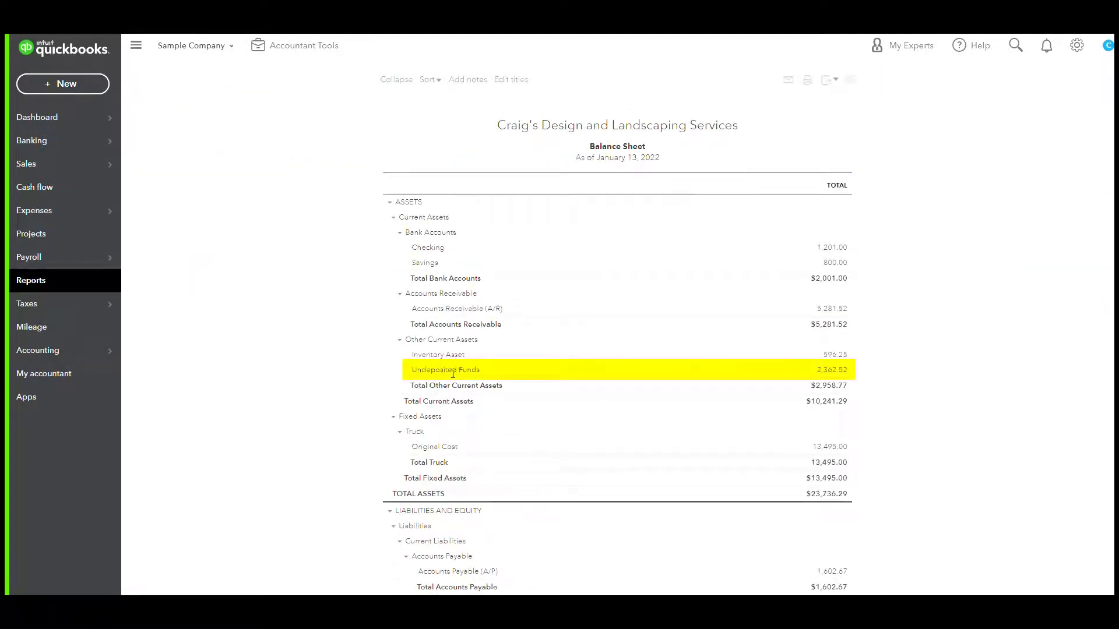
click(831, 374)
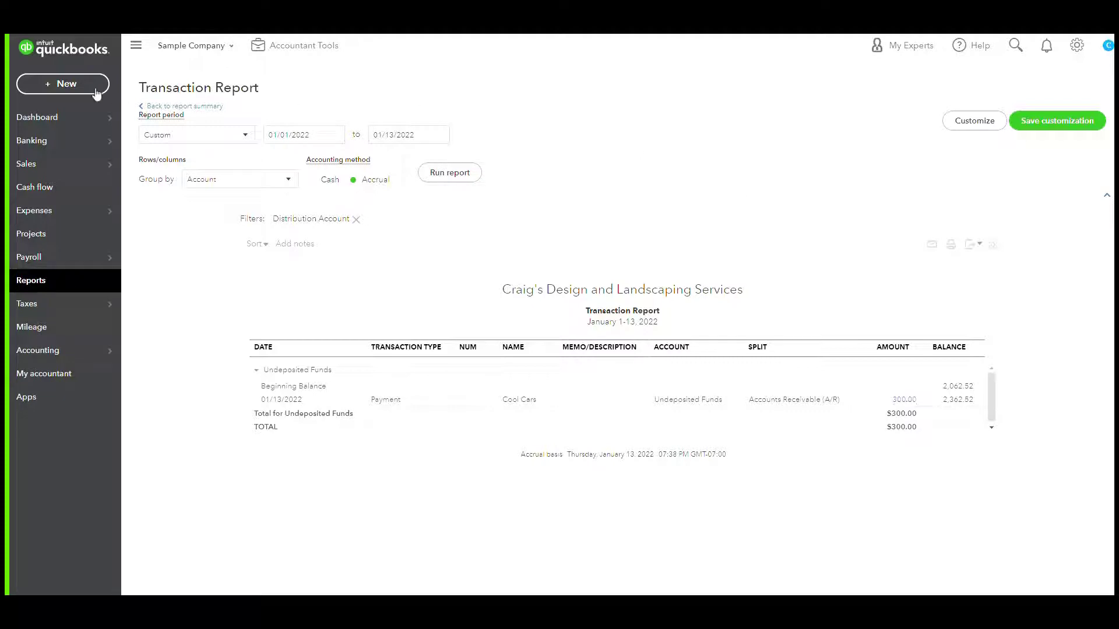
Step: Start a bank deposit to Checking with both Cool Cars payments selected, and leave it without saving
click(42, 86)
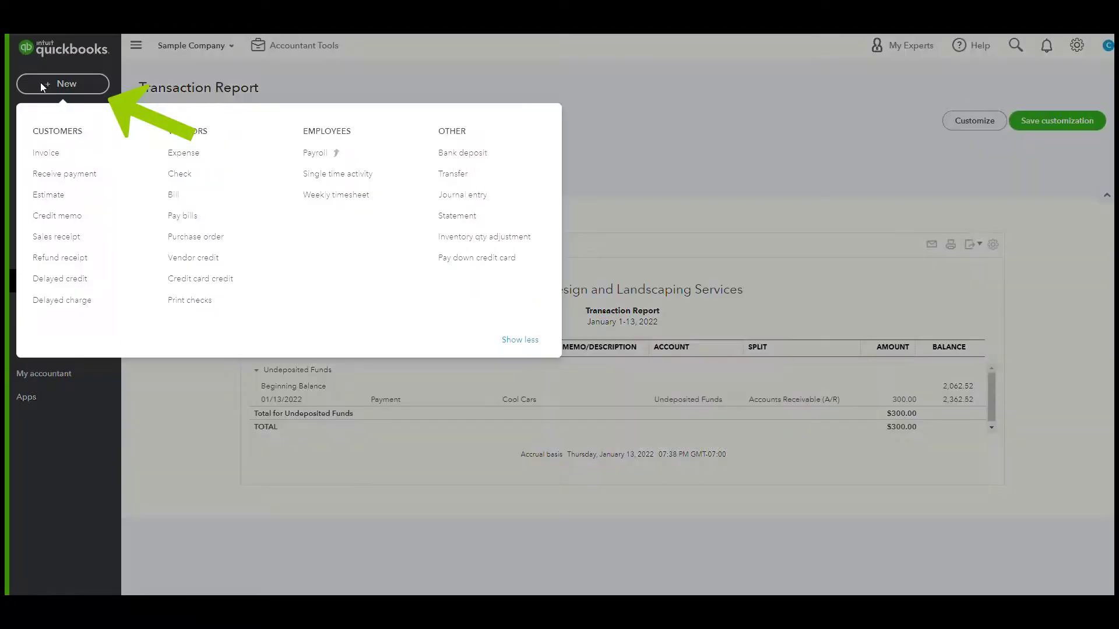
click(469, 152)
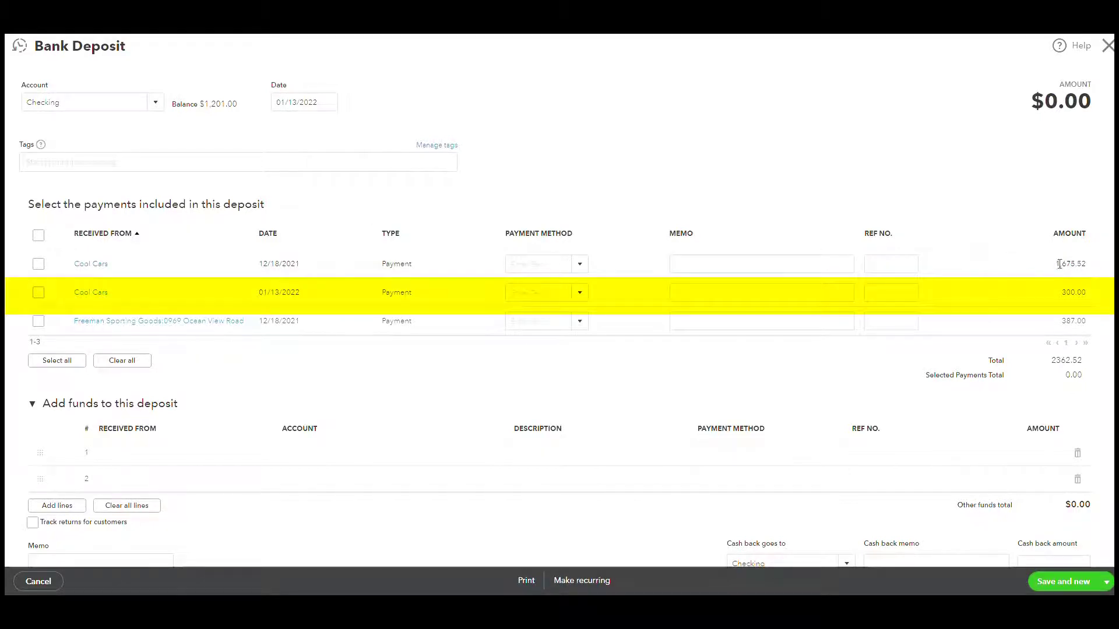
click(39, 293)
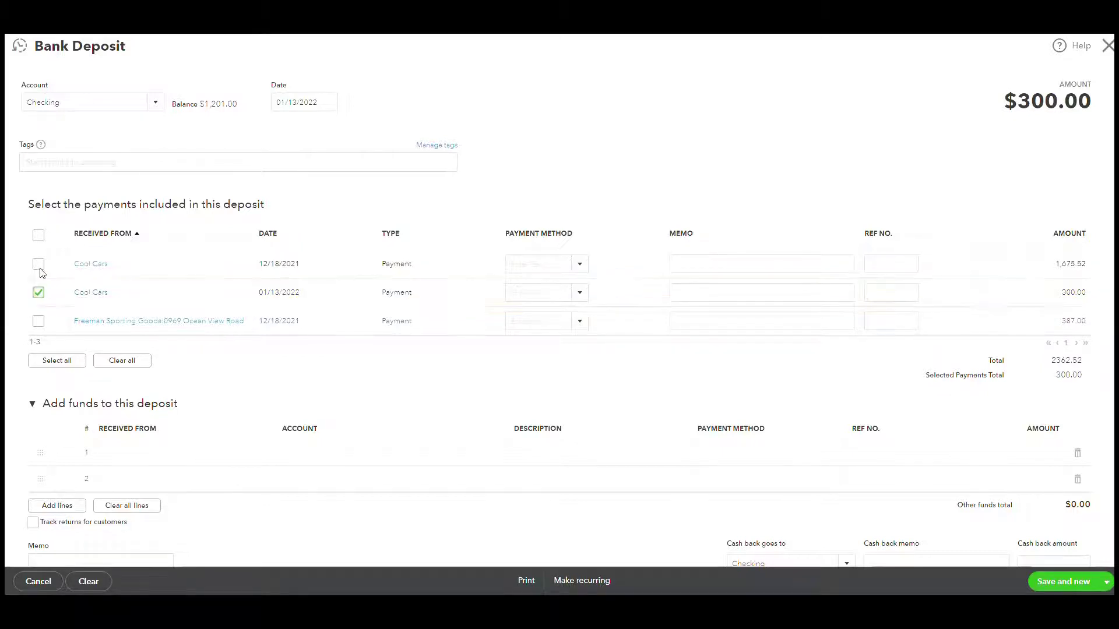
click(39, 265)
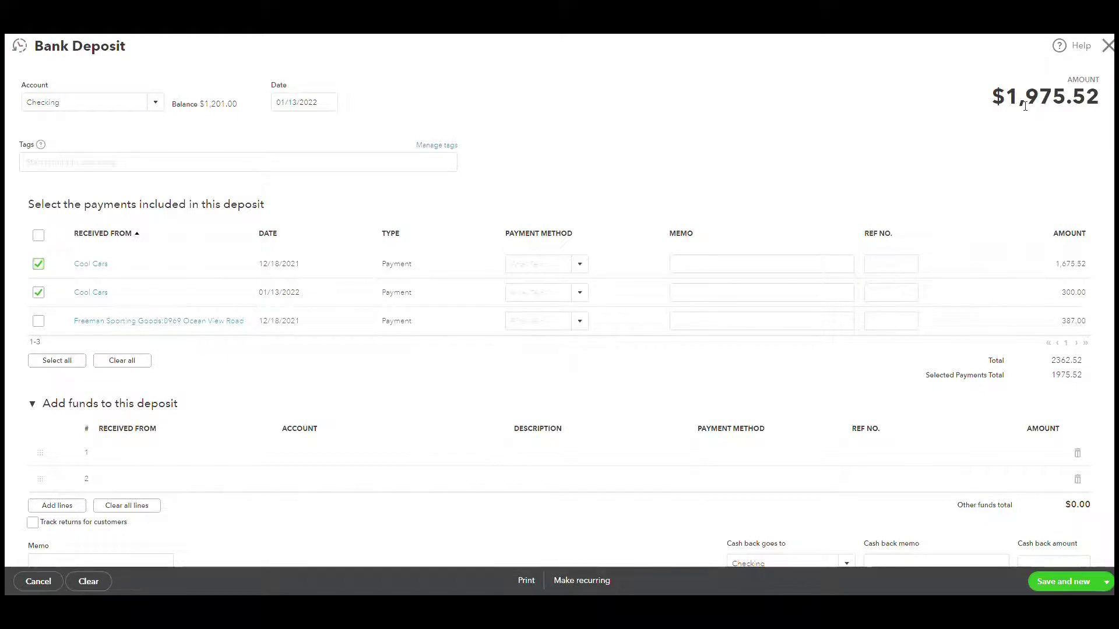
click(391, 460)
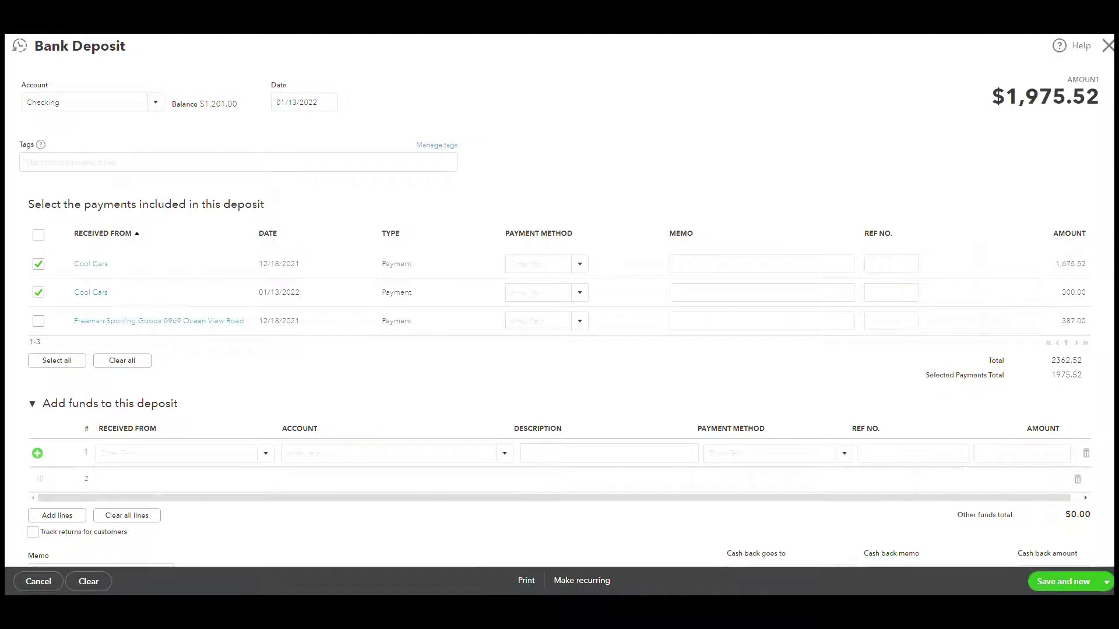
click(1108, 46)
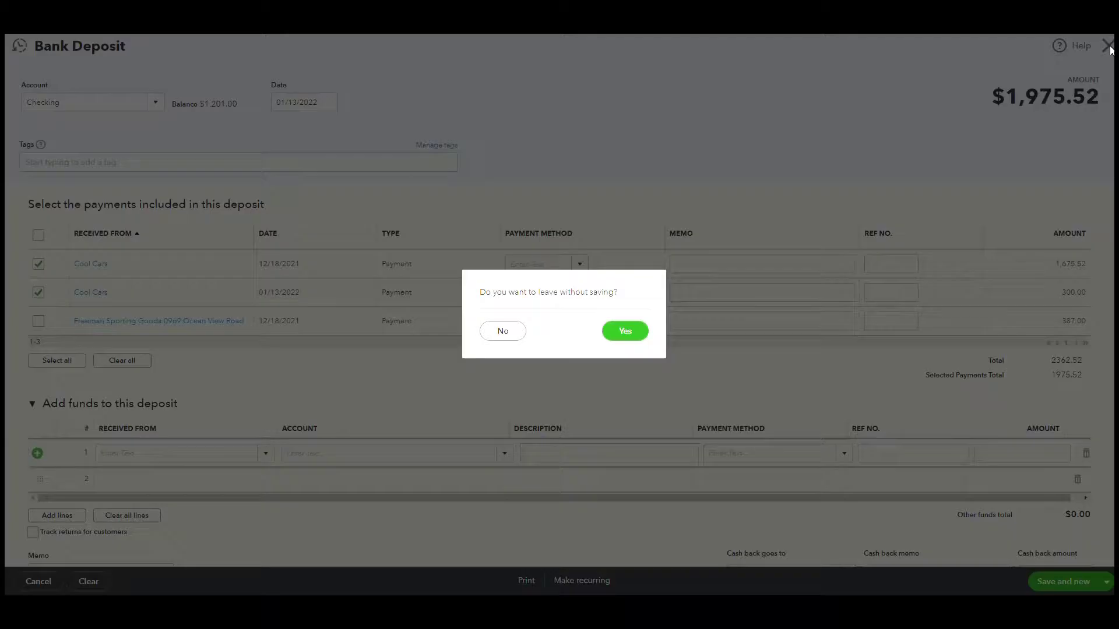
click(624, 332)
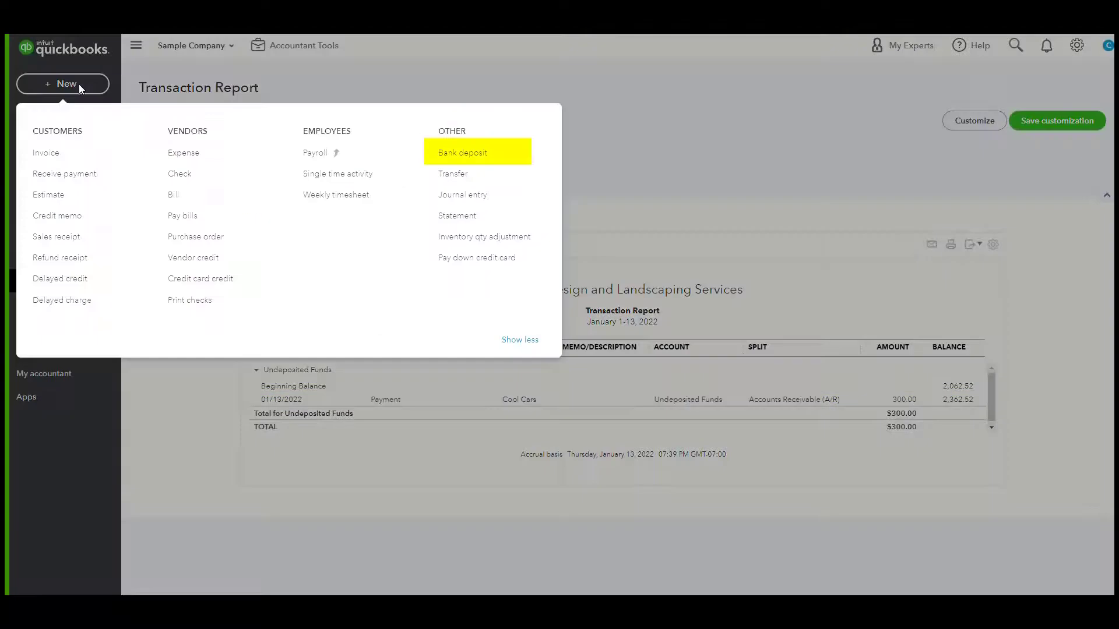
Step: Start a bank deposit to Checking that includes both Cool Cars payments and the Freeman Sporting Goods payment
click(81, 87)
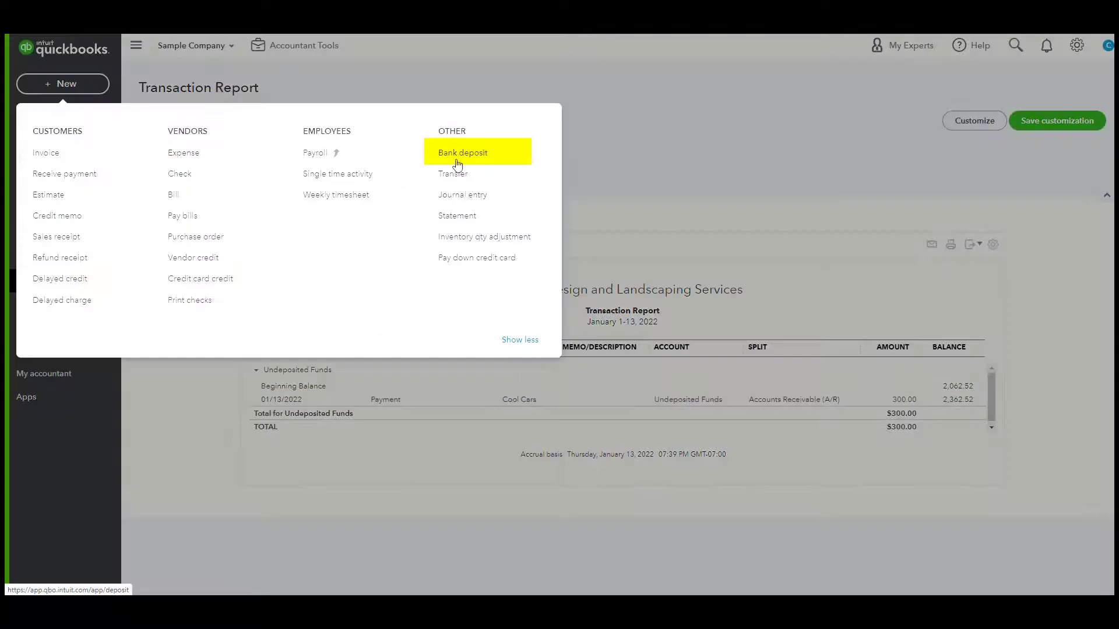
click(478, 154)
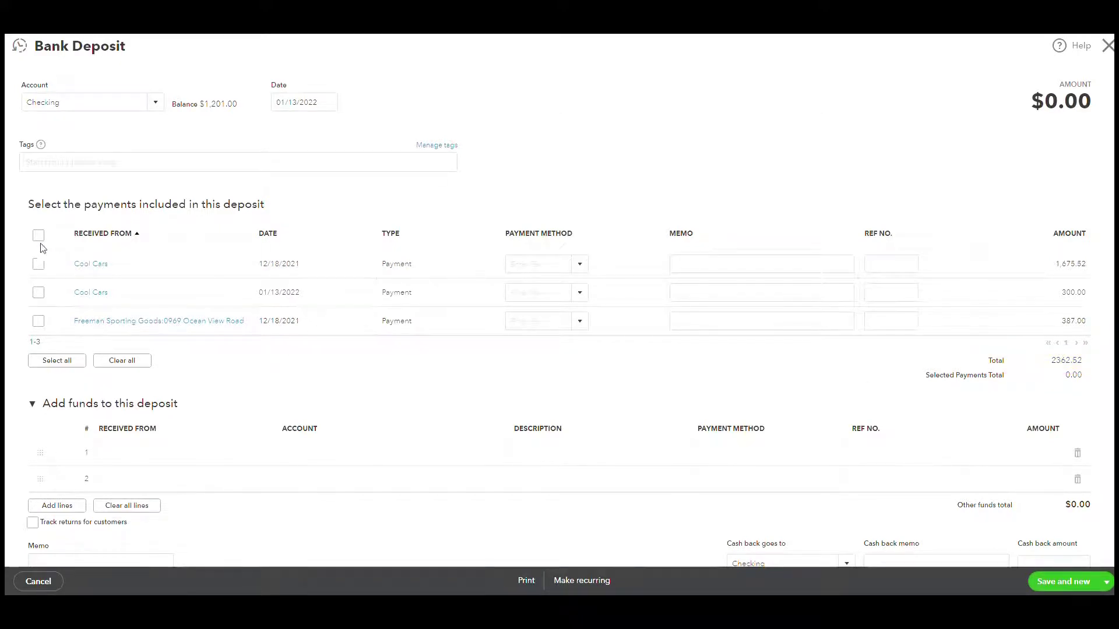
click(39, 266)
click(38, 292)
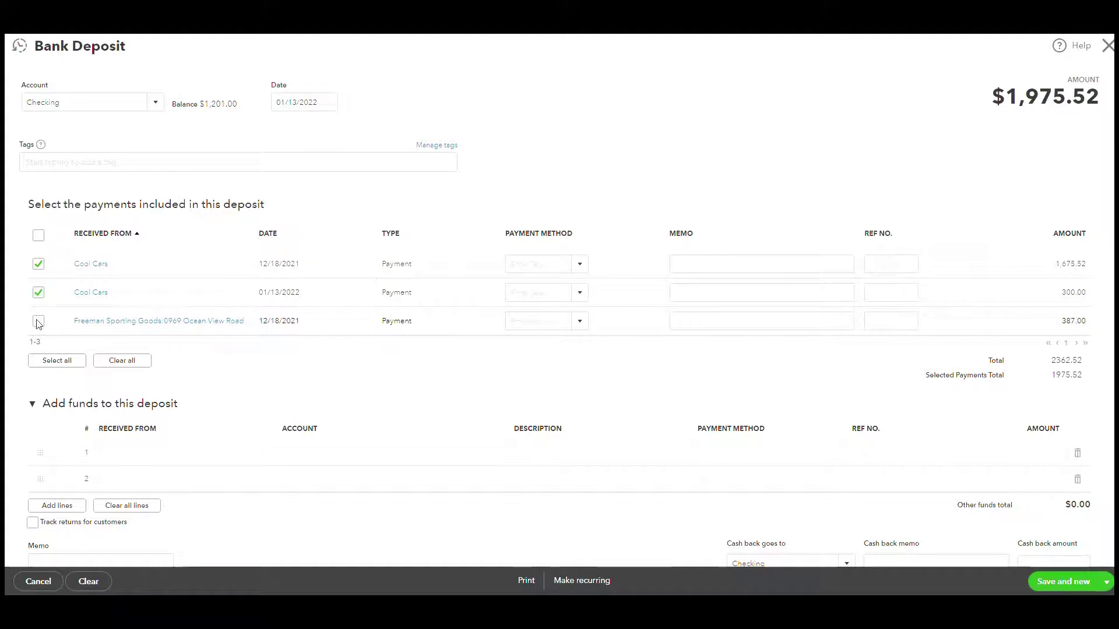
click(38, 321)
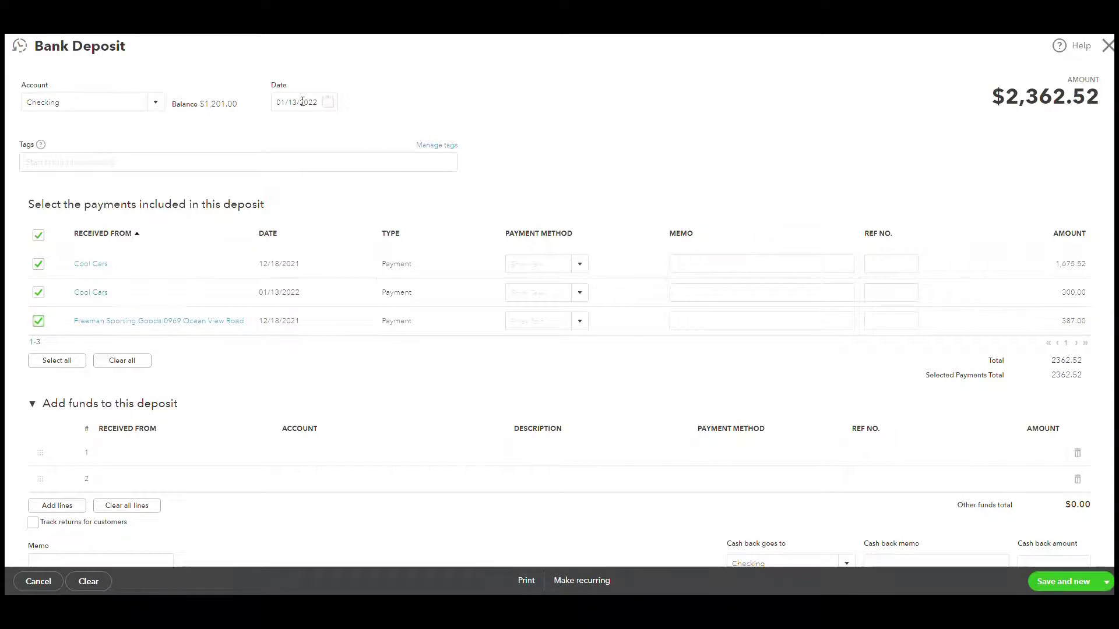
click(1106, 581)
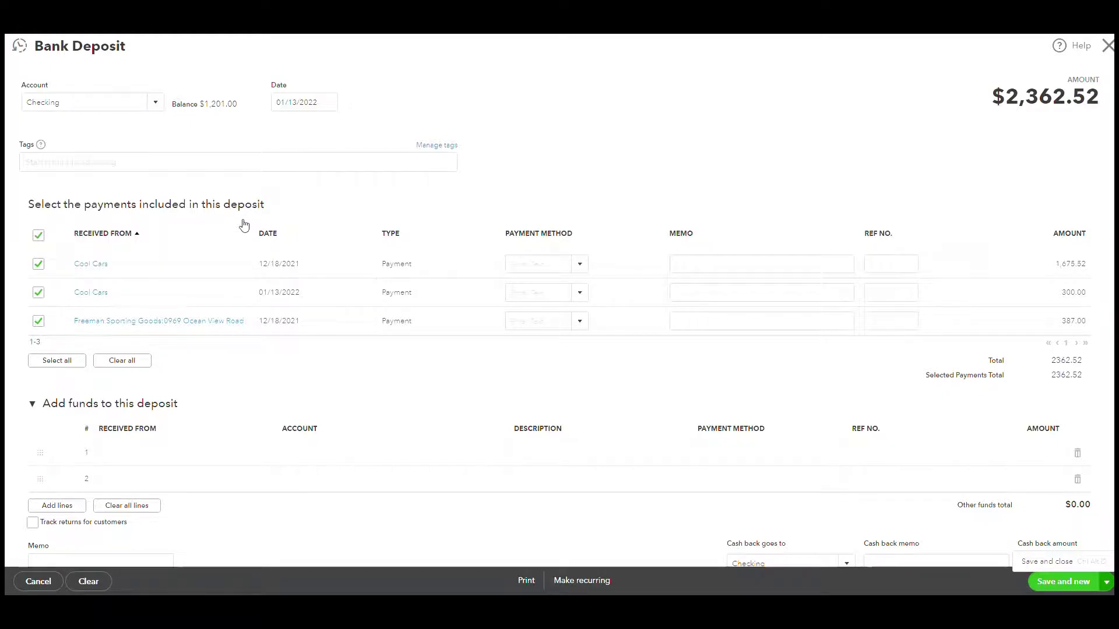
Step: Keep only the 12/18/2021 Cool Cars payment in the deposit and add a Bank Charges line of -20.00
click(39, 323)
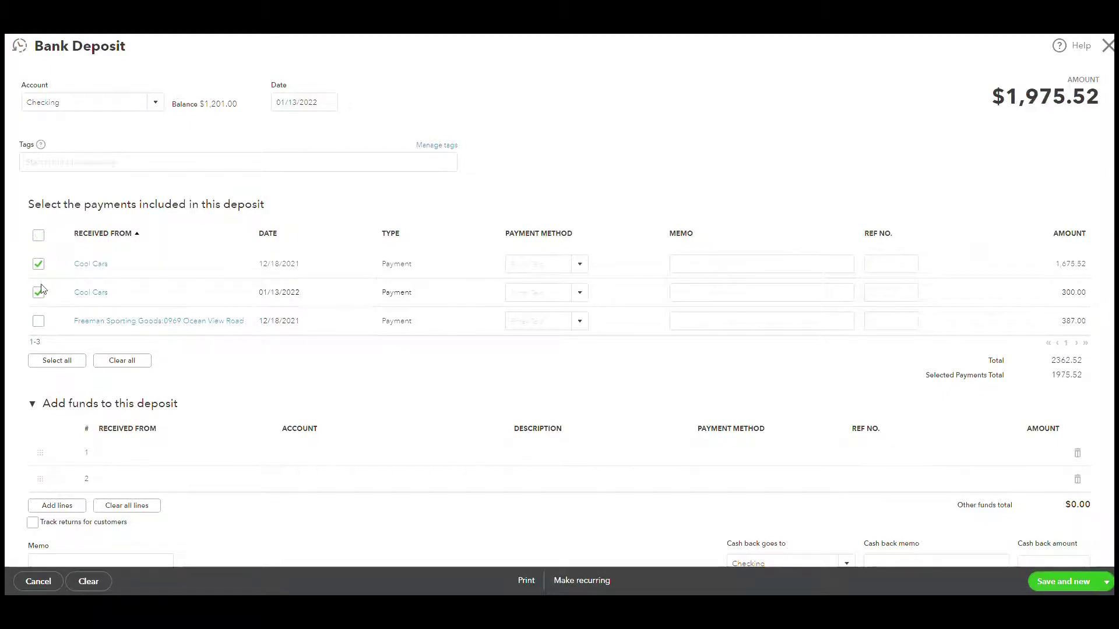
click(39, 292)
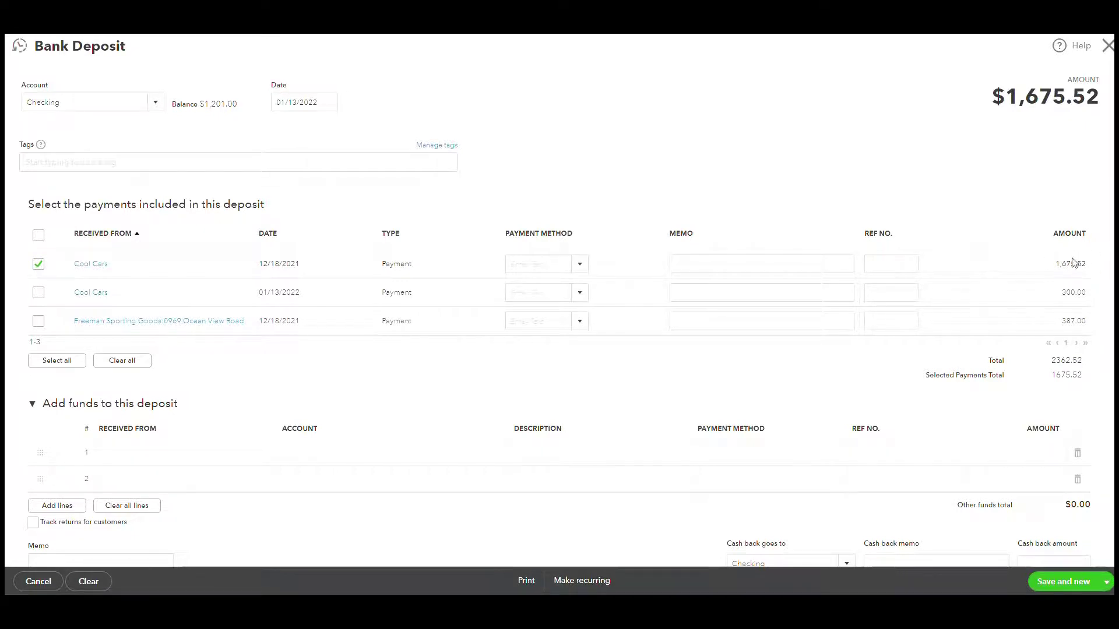
click(388, 454)
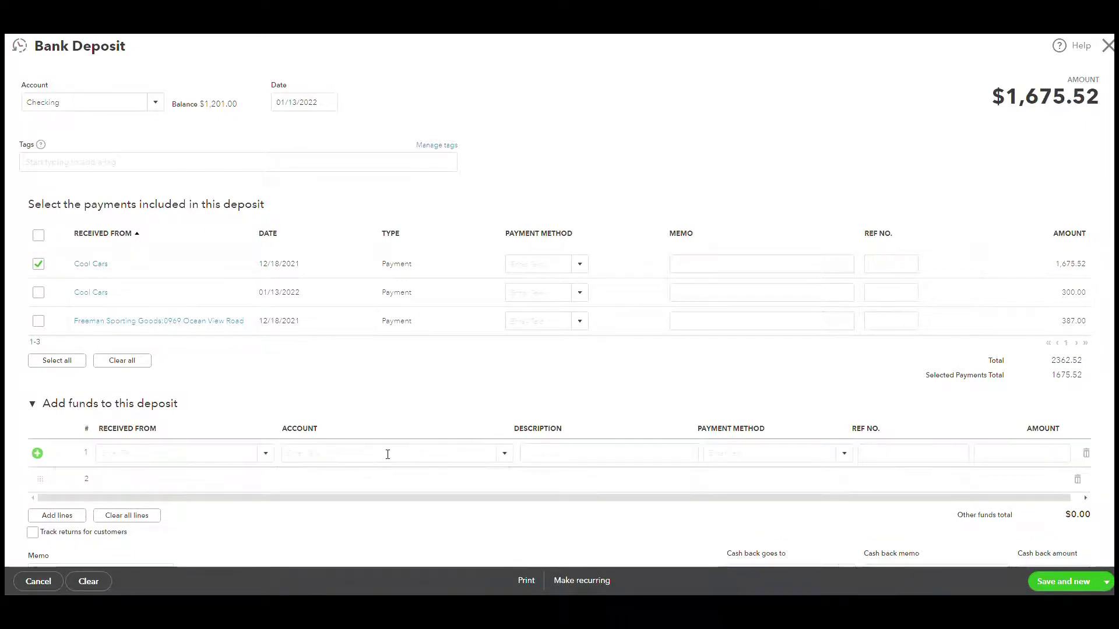
click(387, 453)
text(Bank Charges)
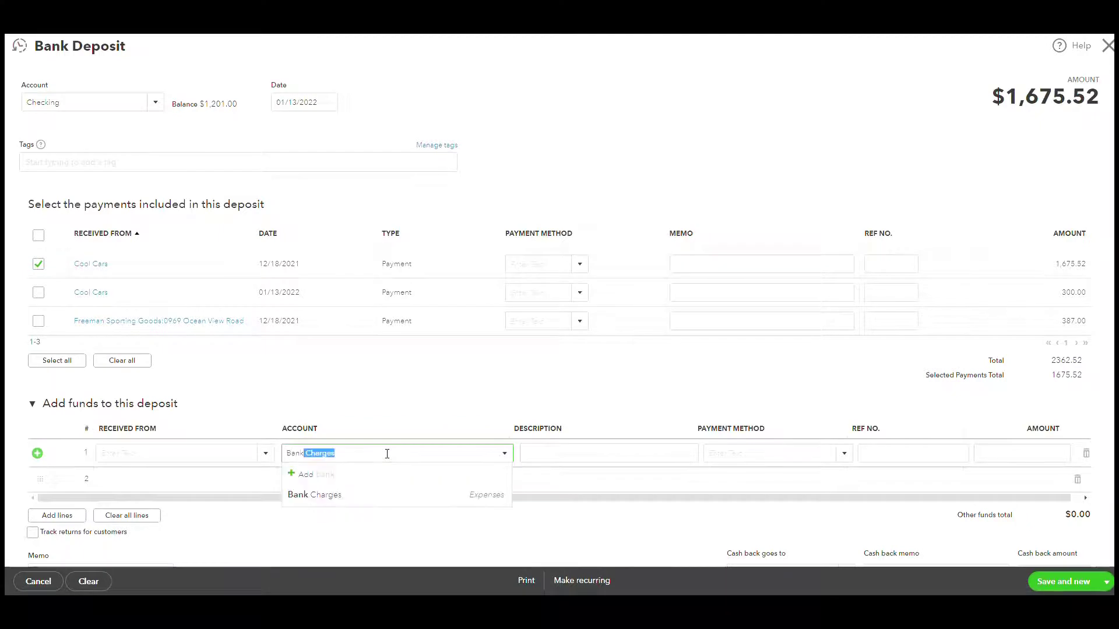
click(314, 495)
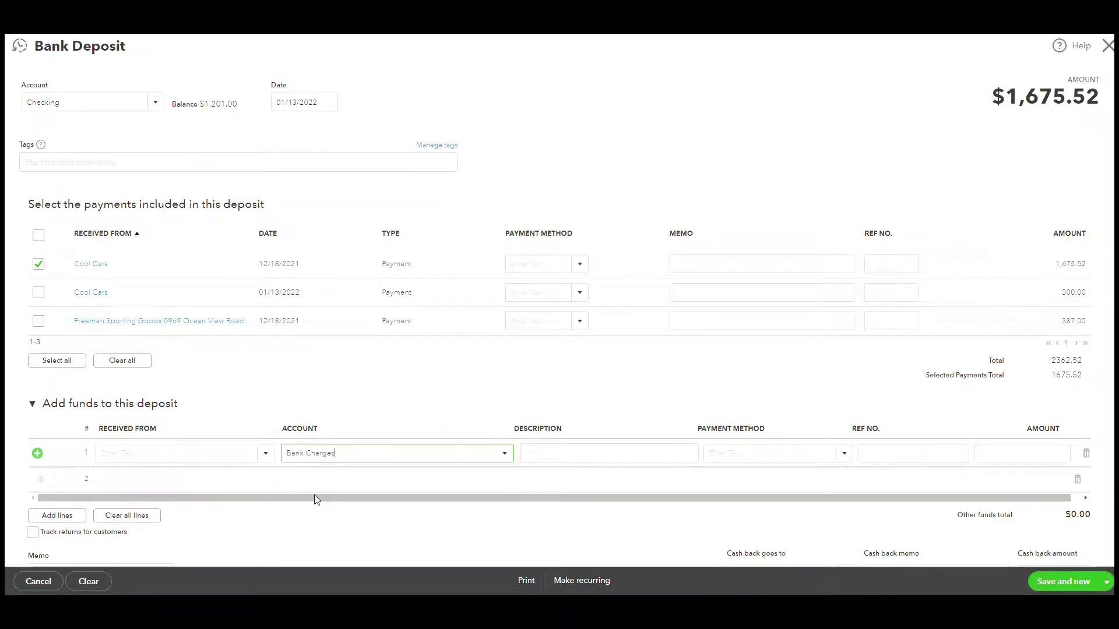
click(1016, 454)
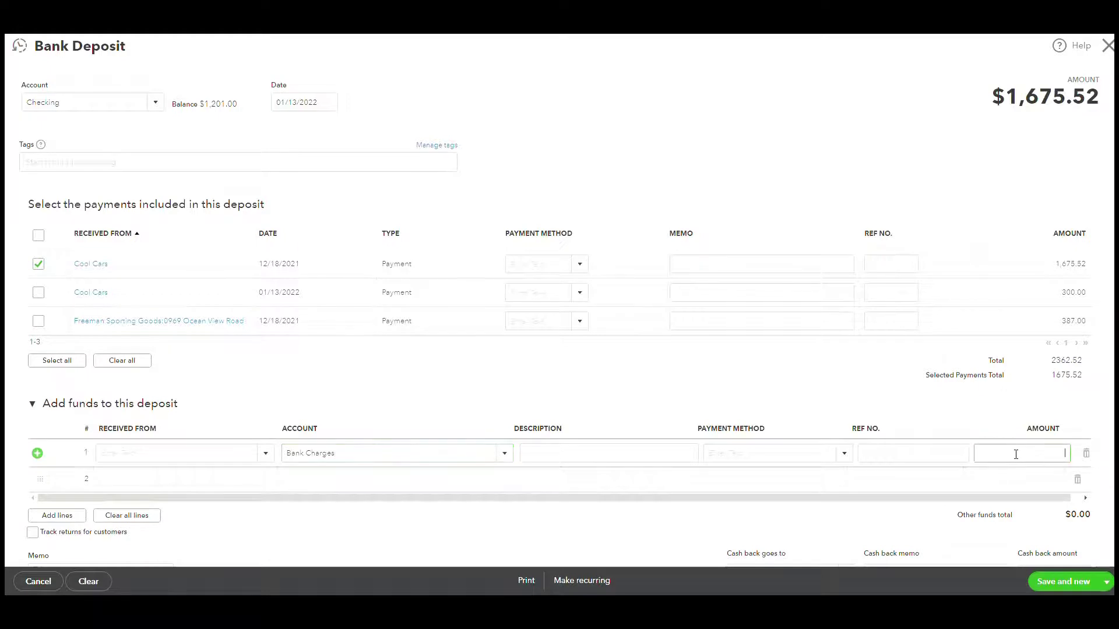
text(-20)
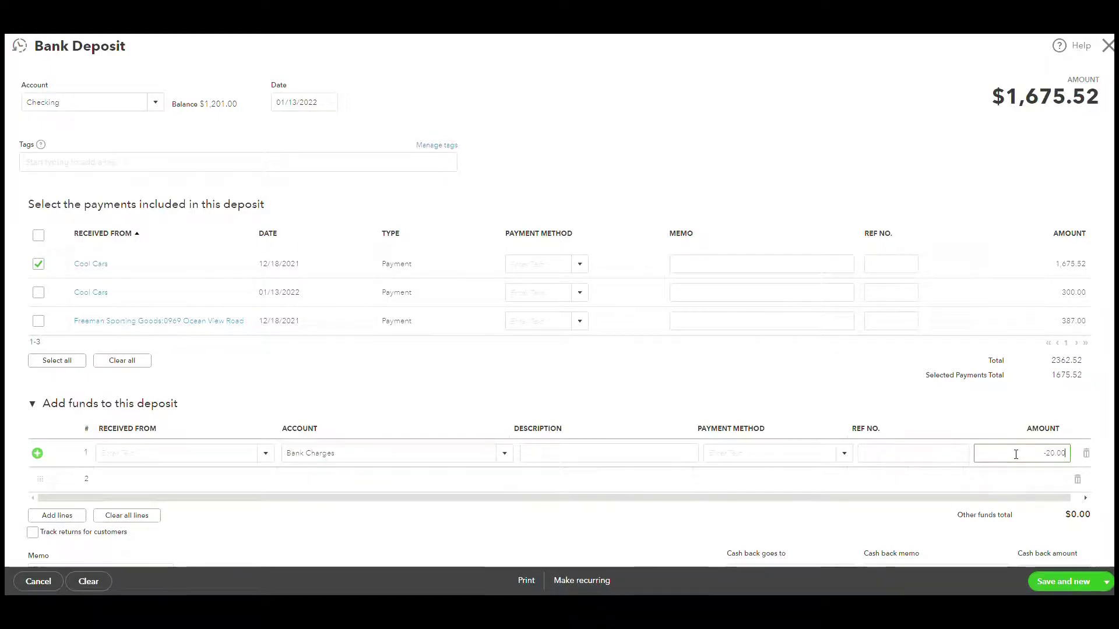
key(Tab)
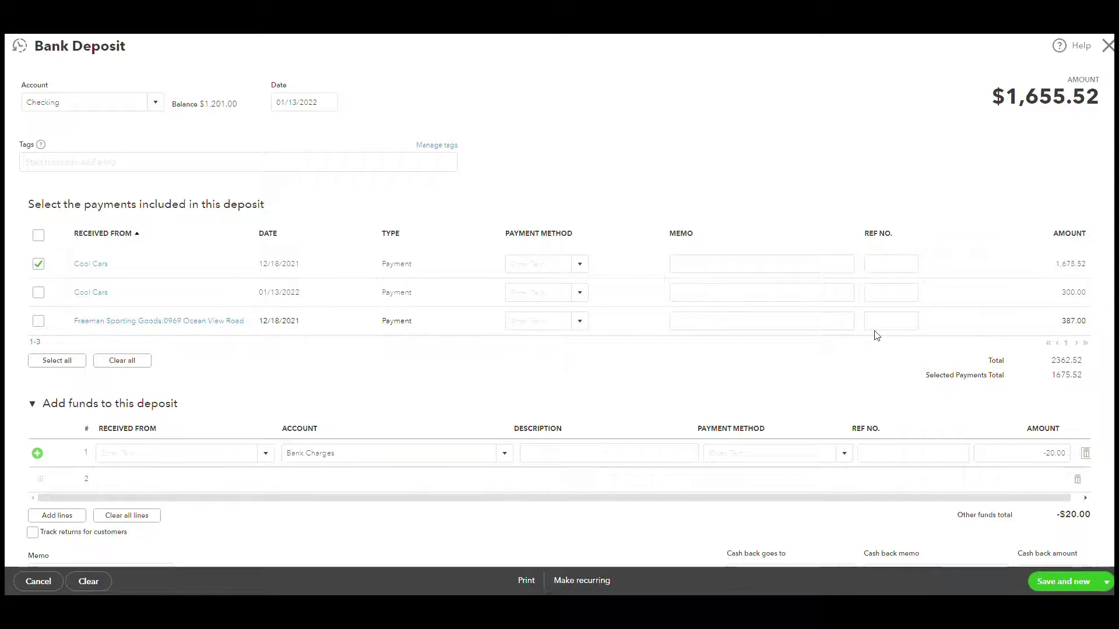
Step: Leave the deposit without saving and open the transaction journal of the 12/18/2021 Cool Cars payment
click(90, 265)
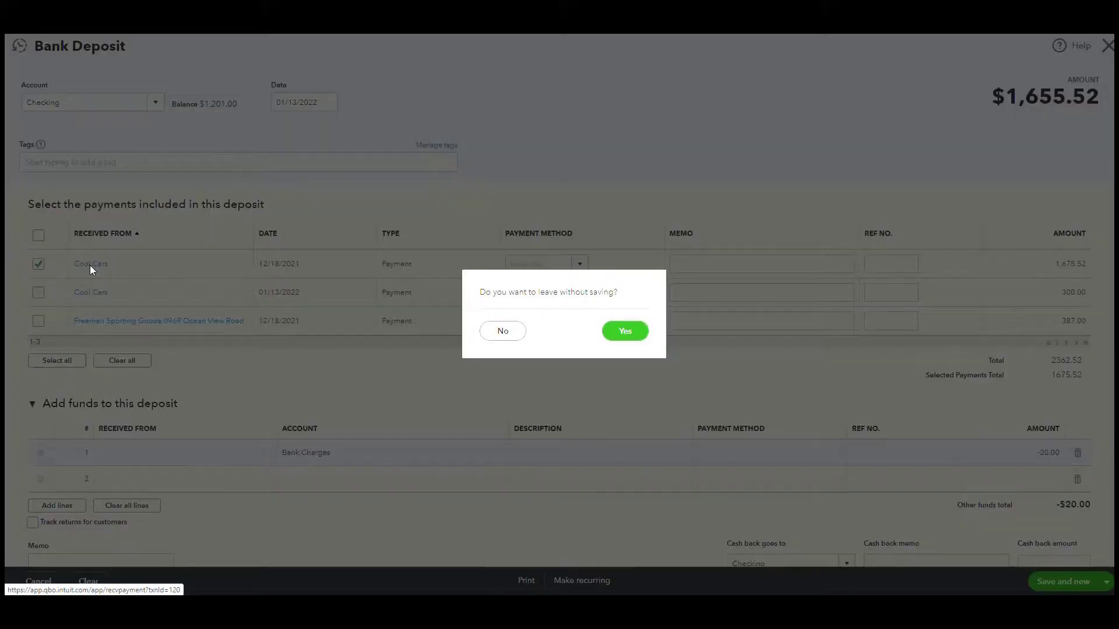
click(633, 335)
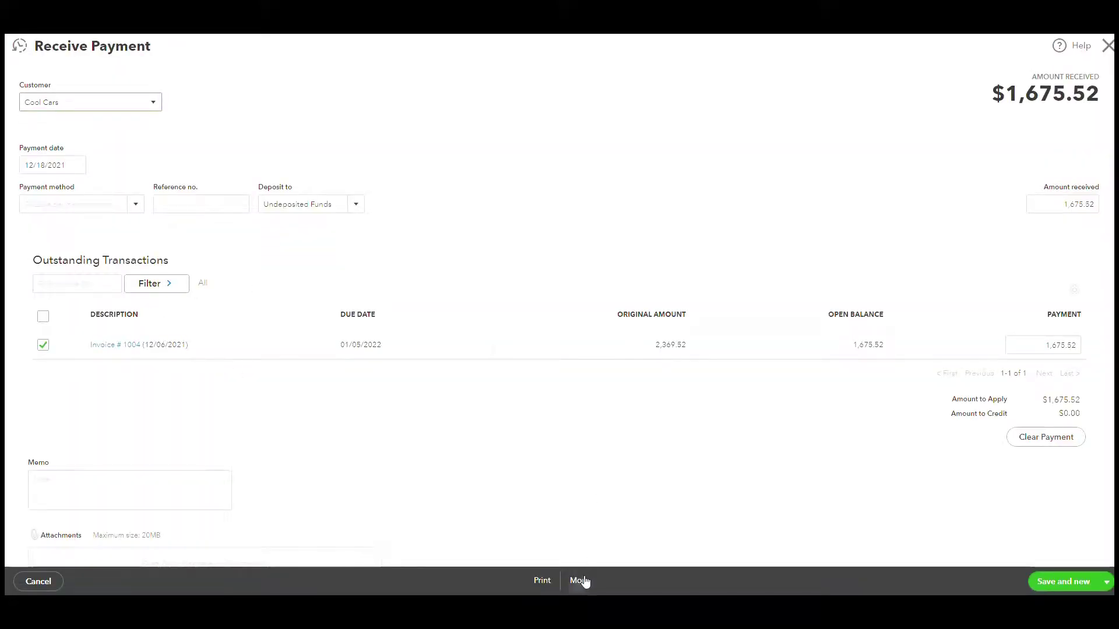
click(585, 581)
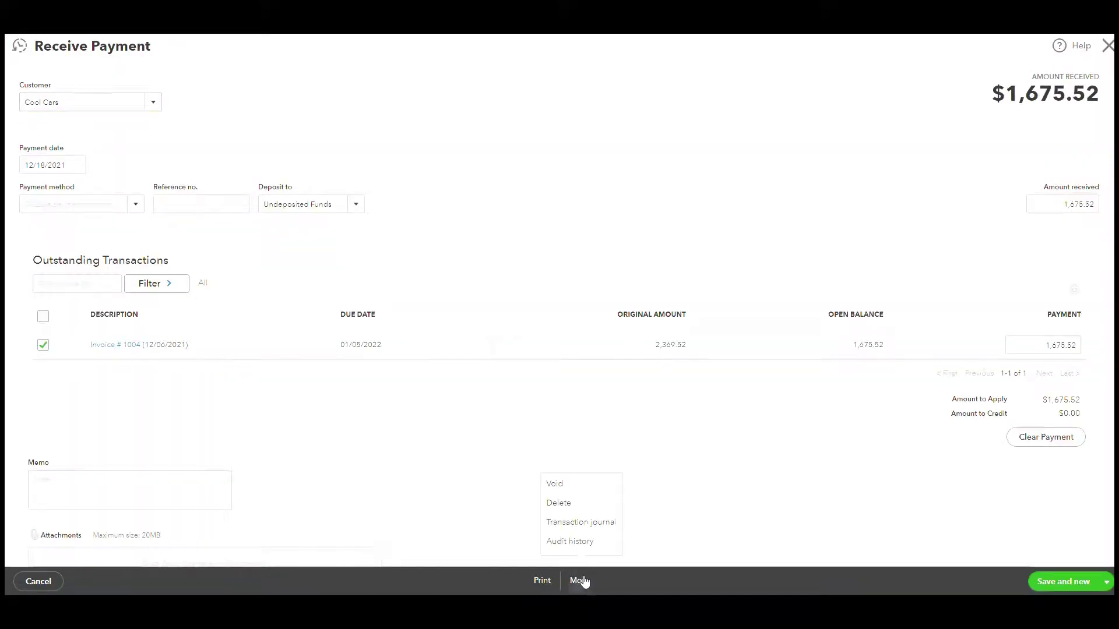
click(562, 523)
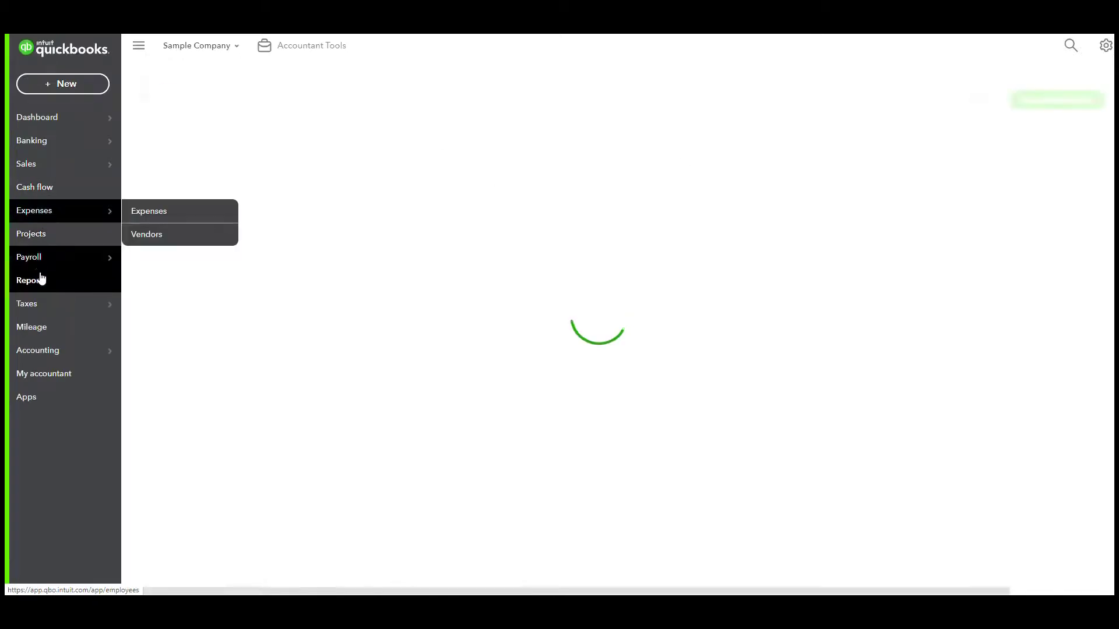
Step: Find Cool Cars by searching the customers for "cool" and open the transaction journal of its 01/13/2022 invoice
click(40, 168)
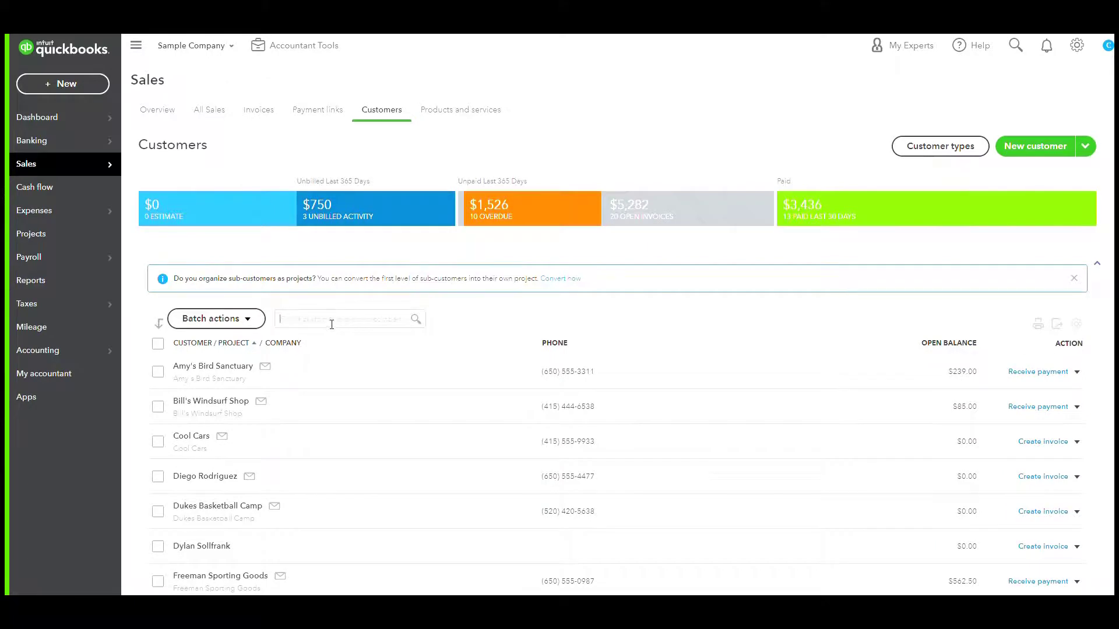
click(331, 321)
text(cool)
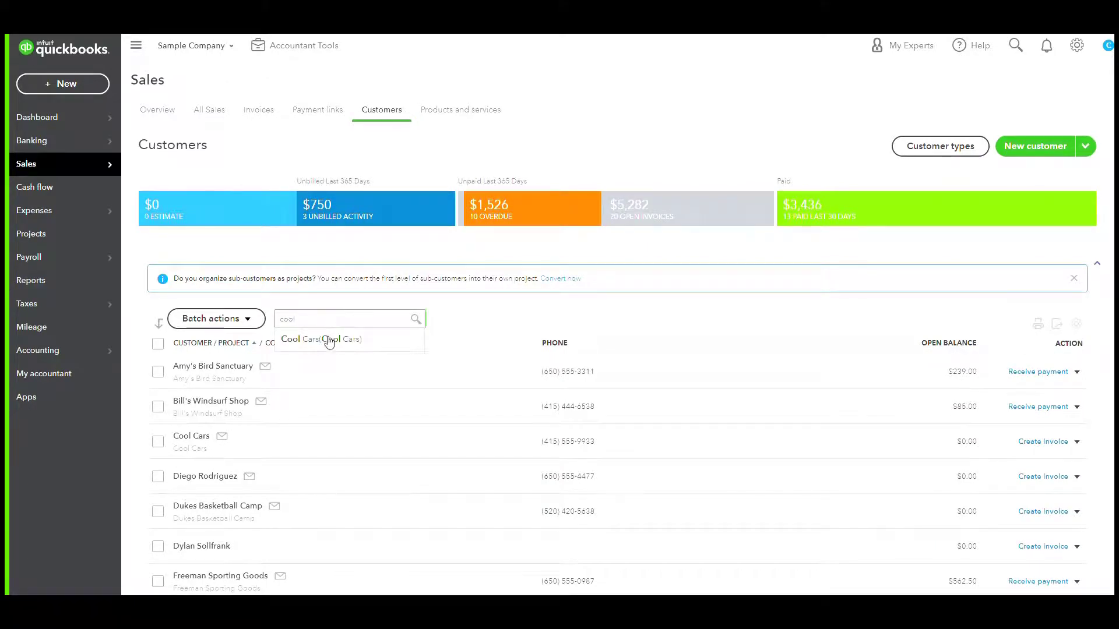
click(326, 339)
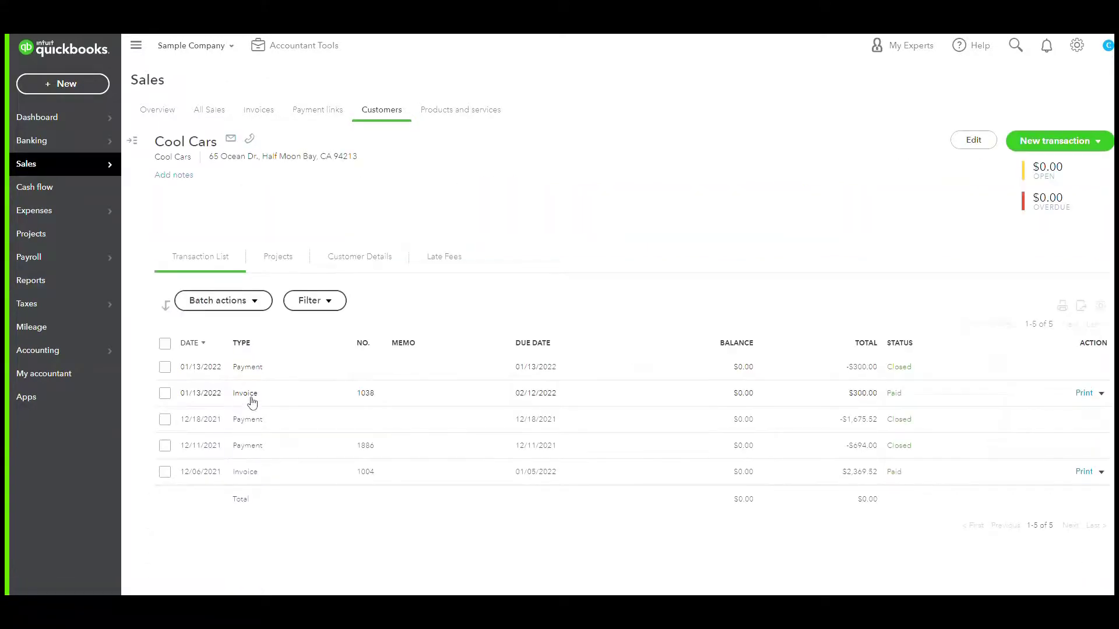
click(252, 396)
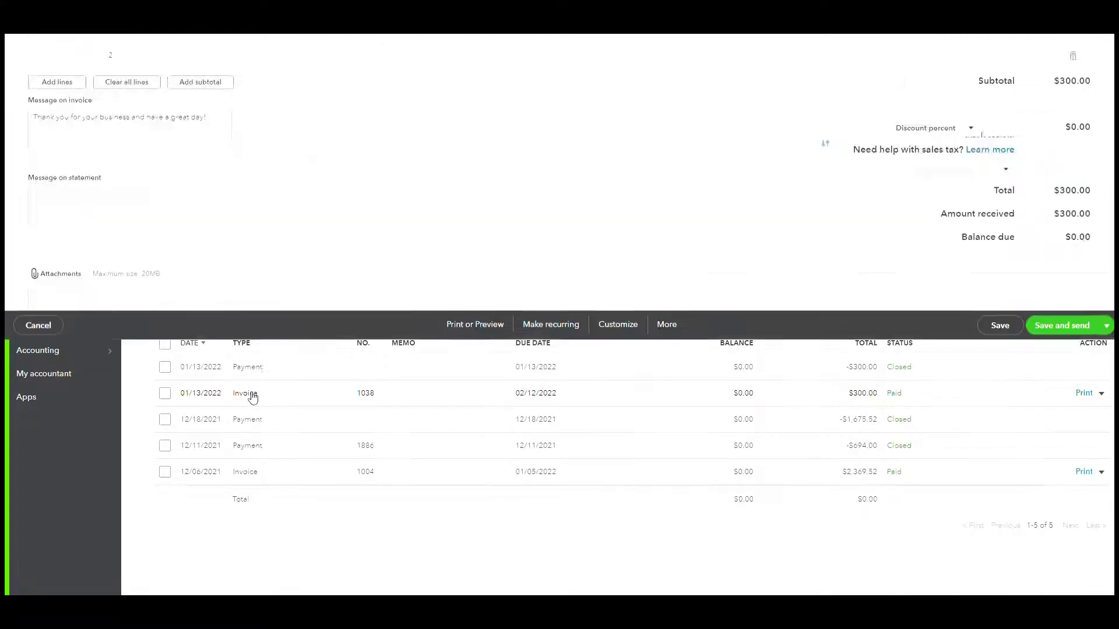
click(669, 584)
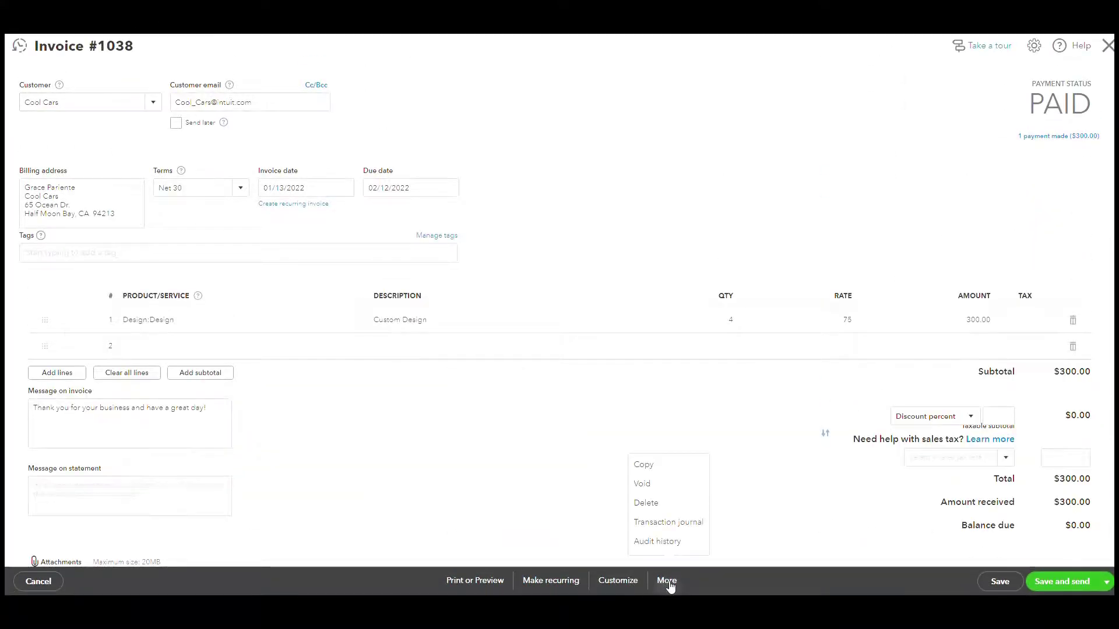
click(650, 527)
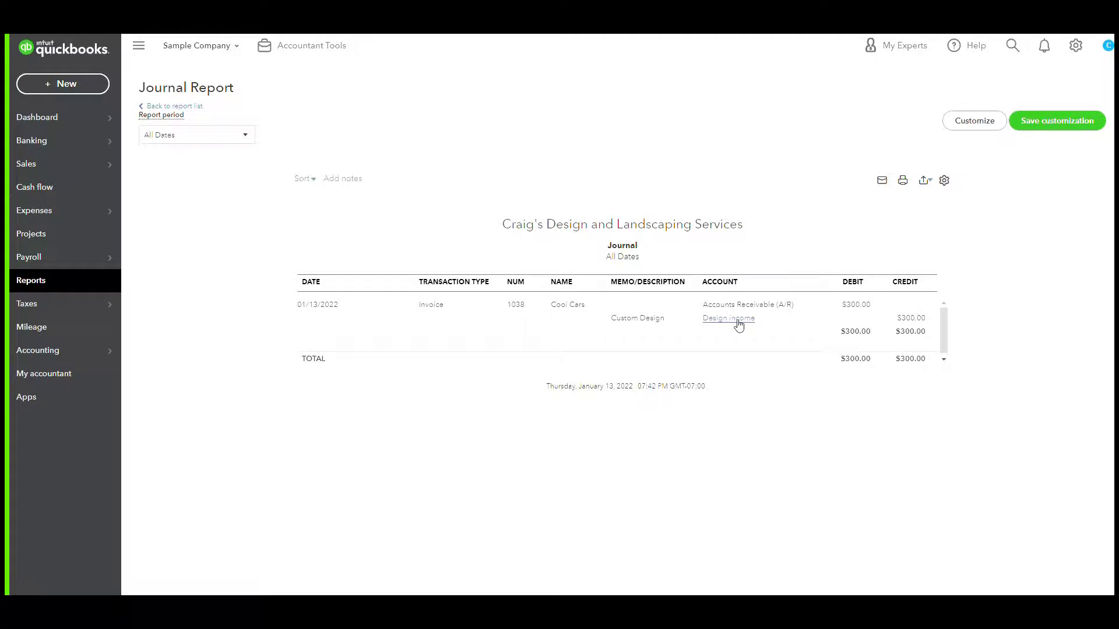
Step: Search the customers for "cool" again and open the transaction journal of Cool Cars' 01/13/2022 payment
click(39, 166)
click(326, 319)
text(cool)
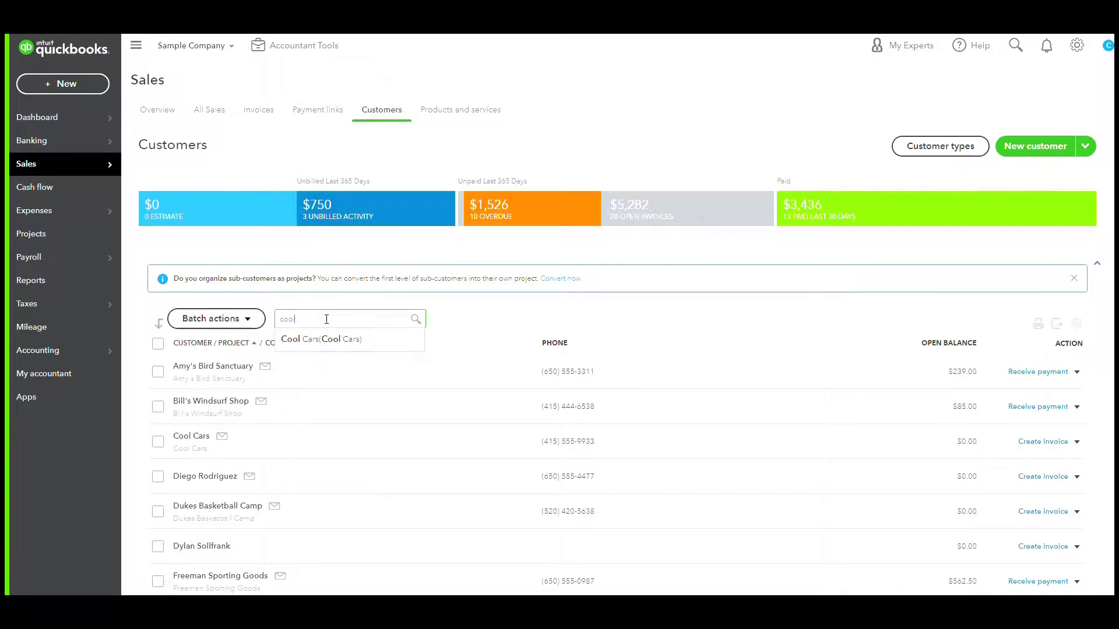
click(321, 336)
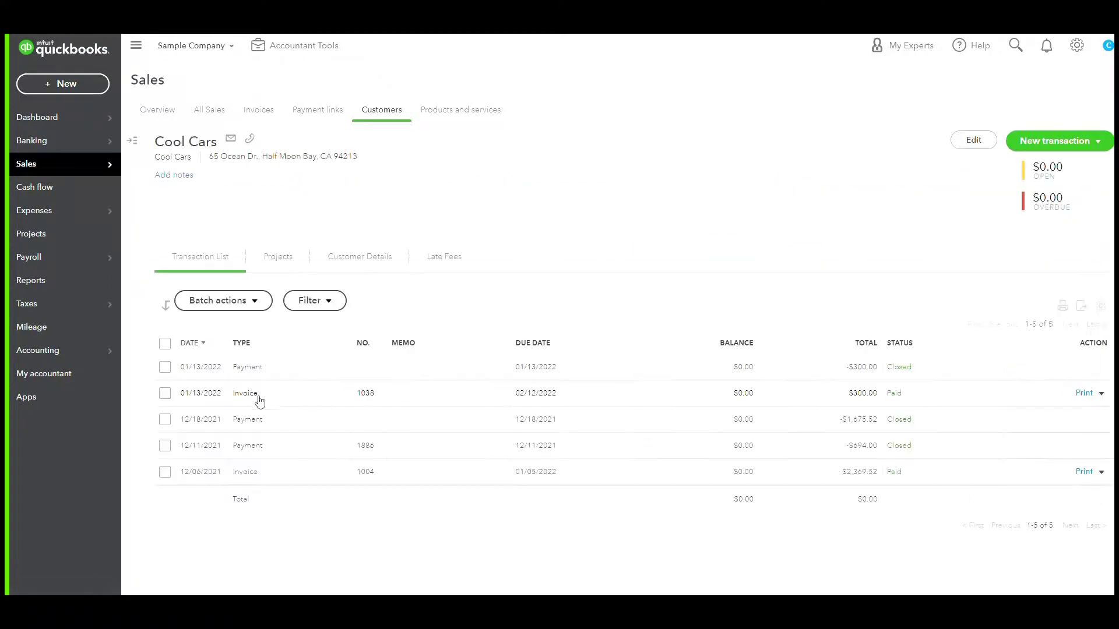
click(263, 367)
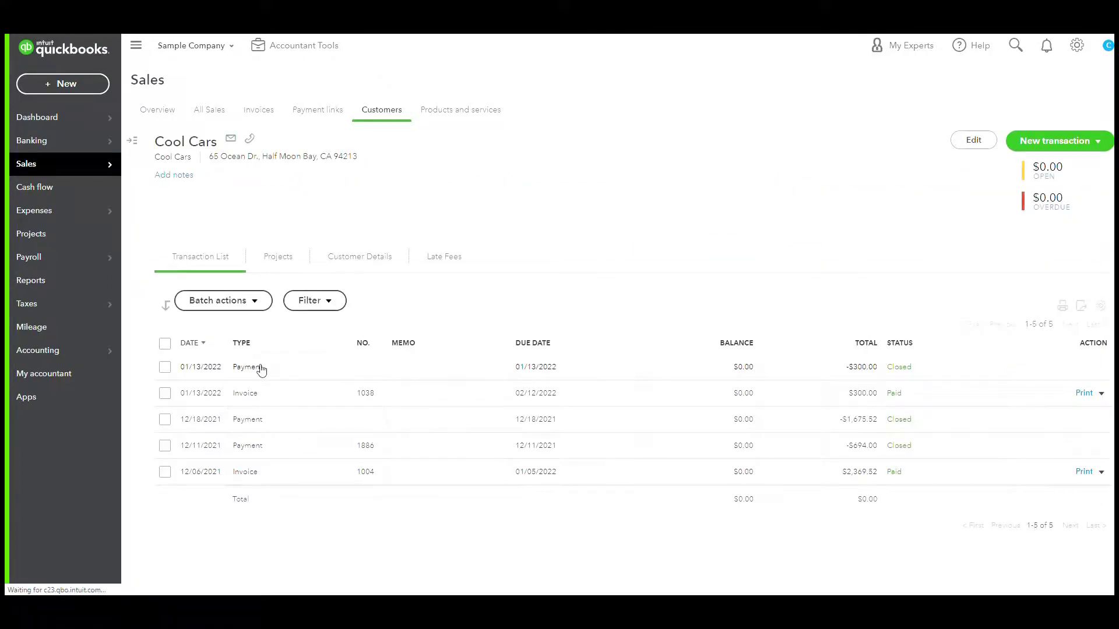
click(588, 571)
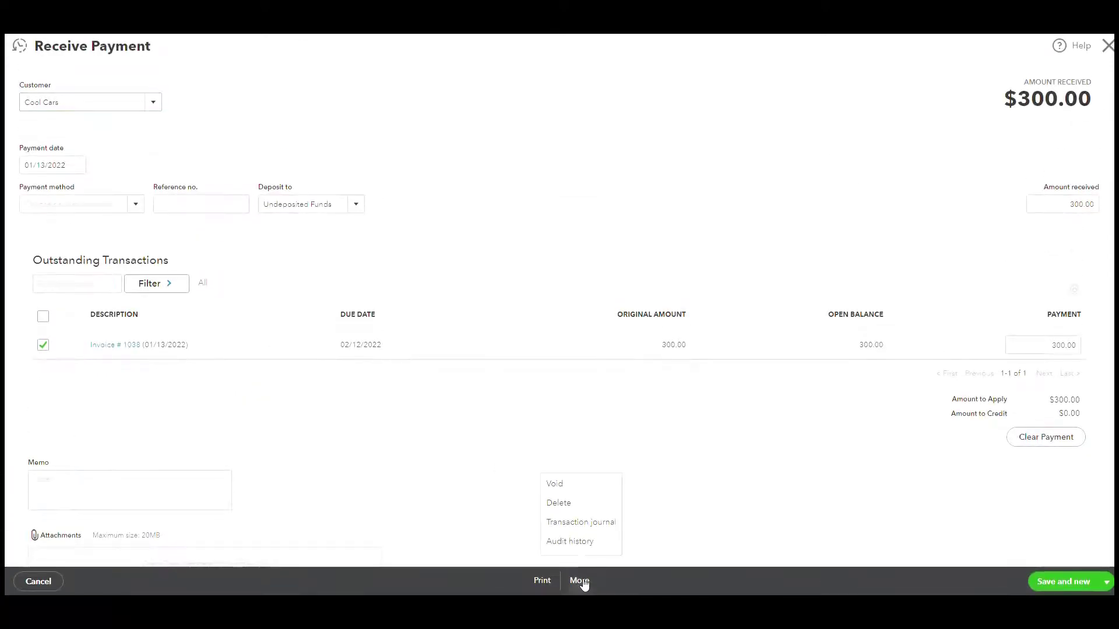
click(575, 522)
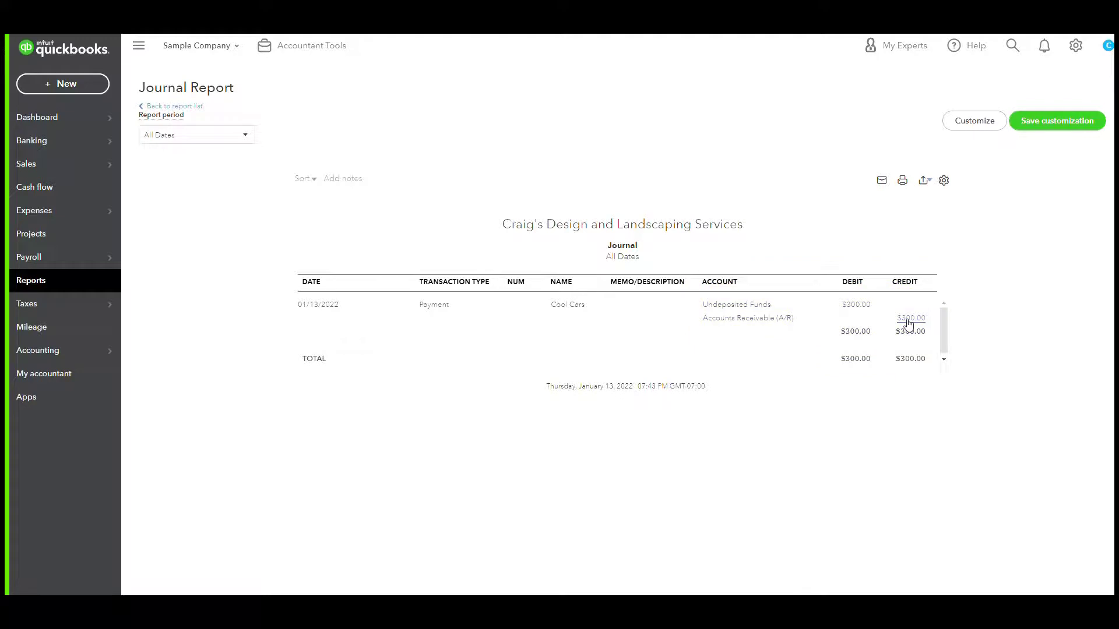
Step: Look through the bank transactions awaiting review, examining the received amounts and their suggested categories or matches
click(31, 140)
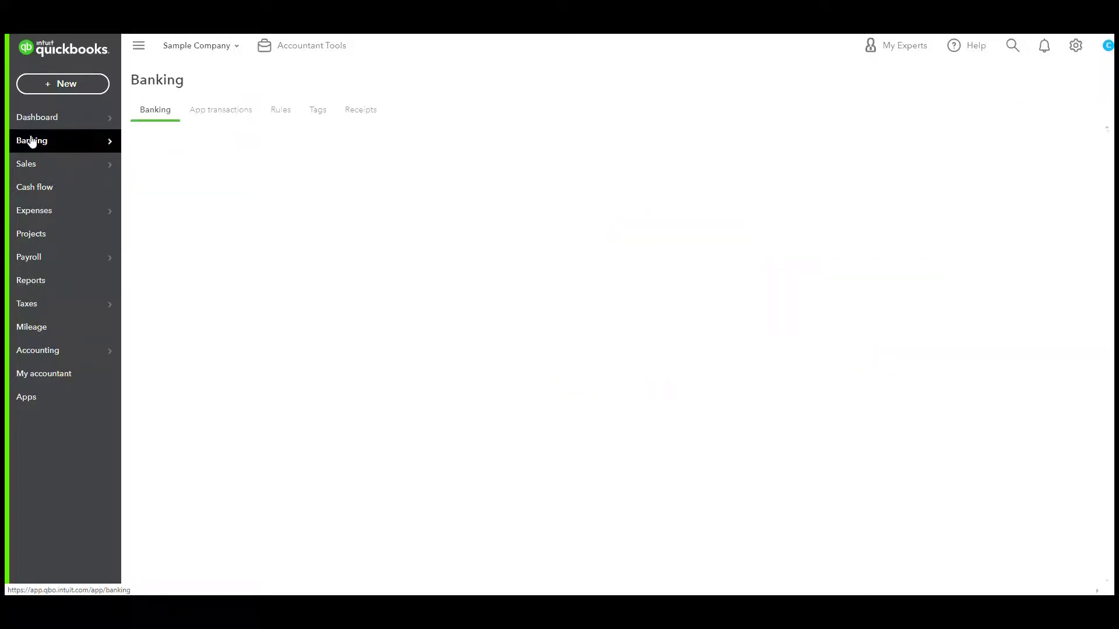
scroll(932, 366, down, 2)
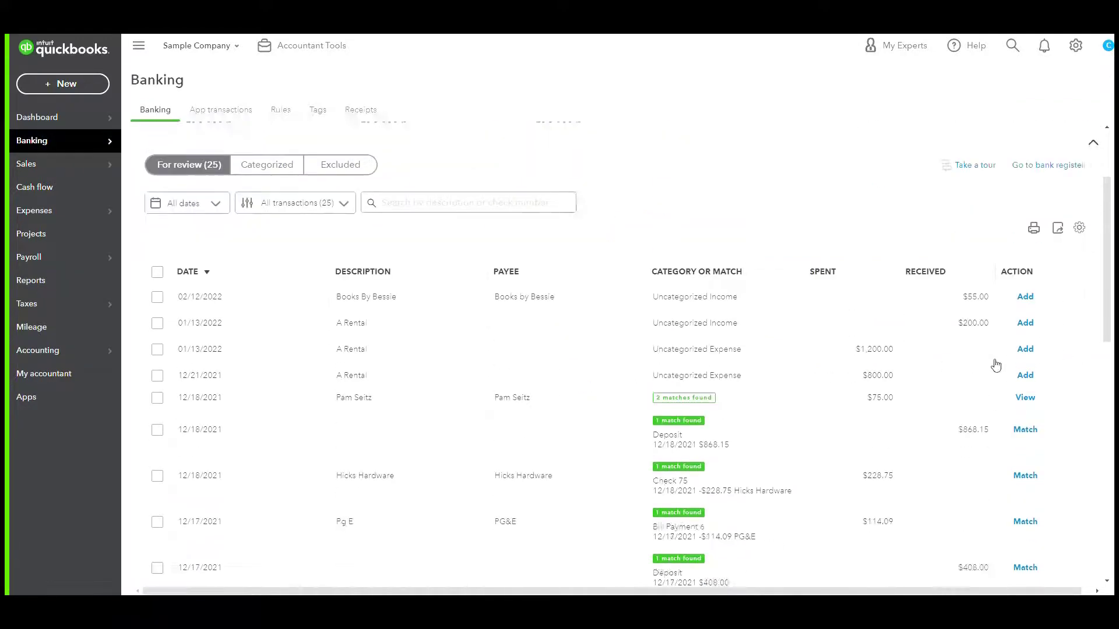
scroll(996, 364, down, 3)
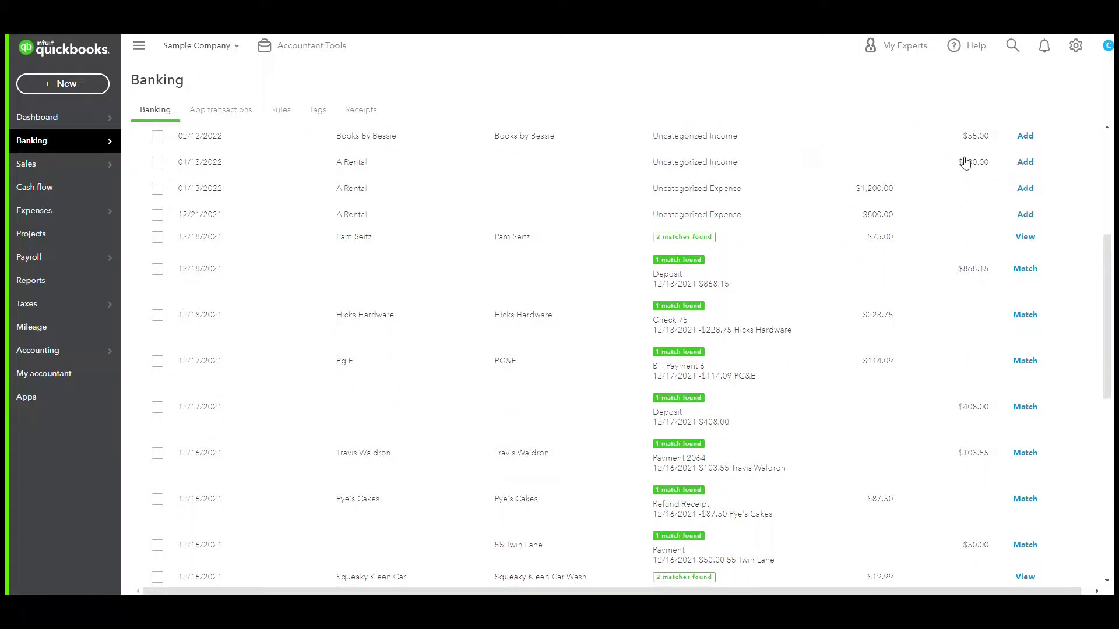
scroll(967, 169, up, 1)
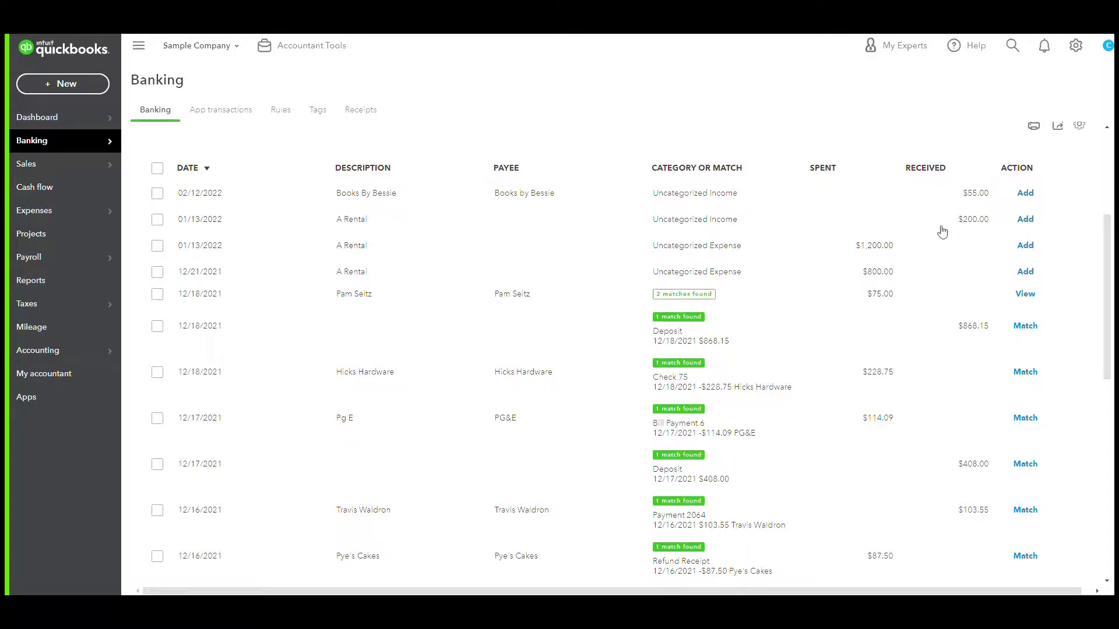
scroll(944, 233, down, 7)
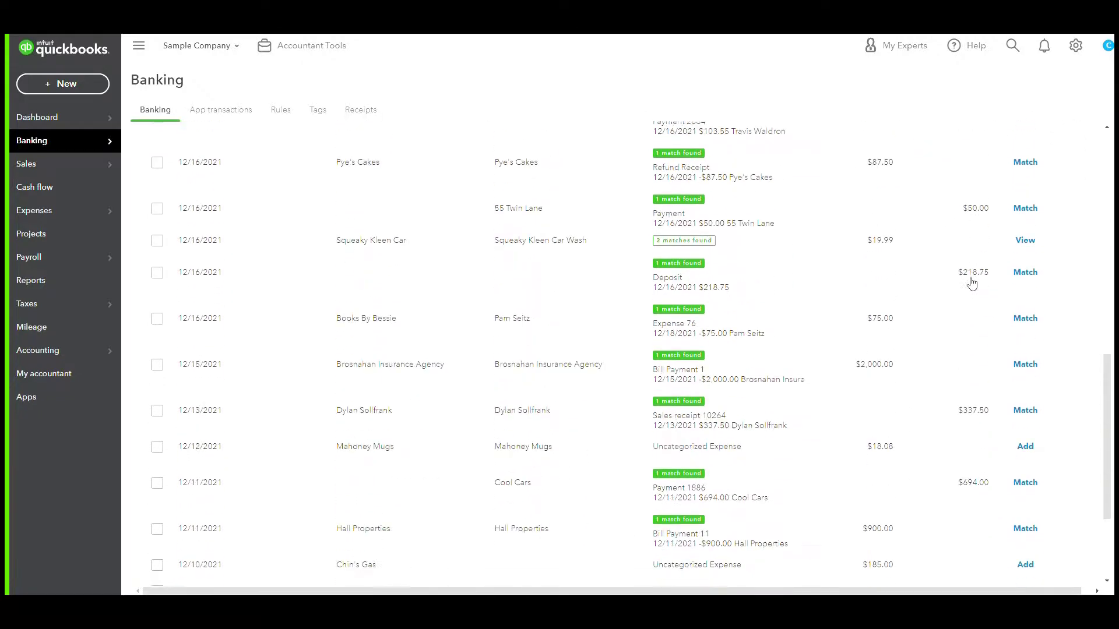
scroll(956, 326, up, 8)
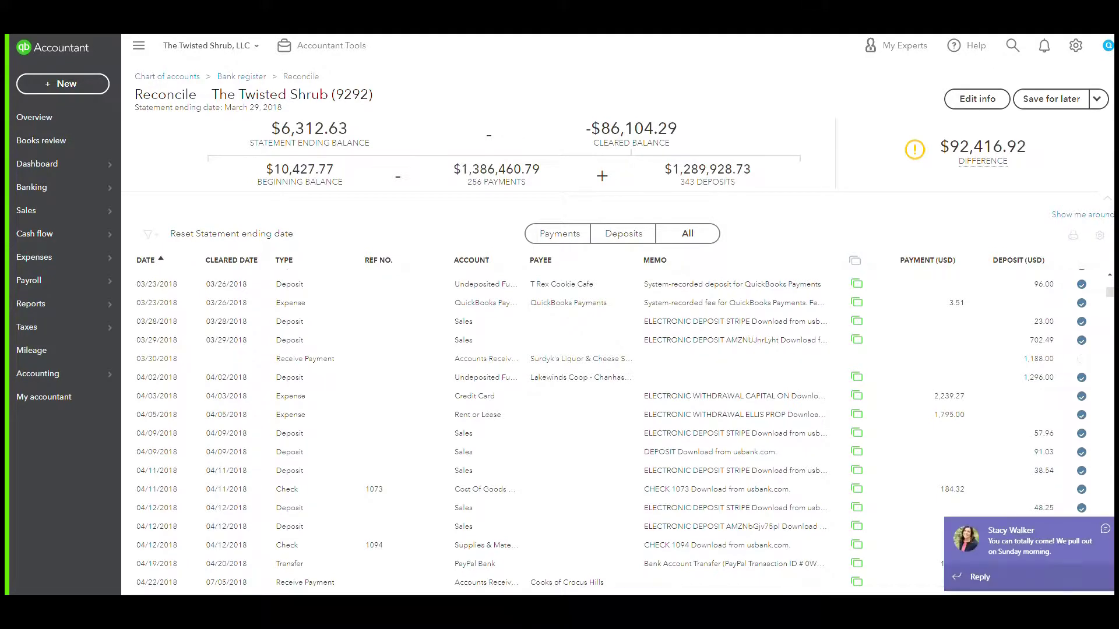
click(1105, 530)
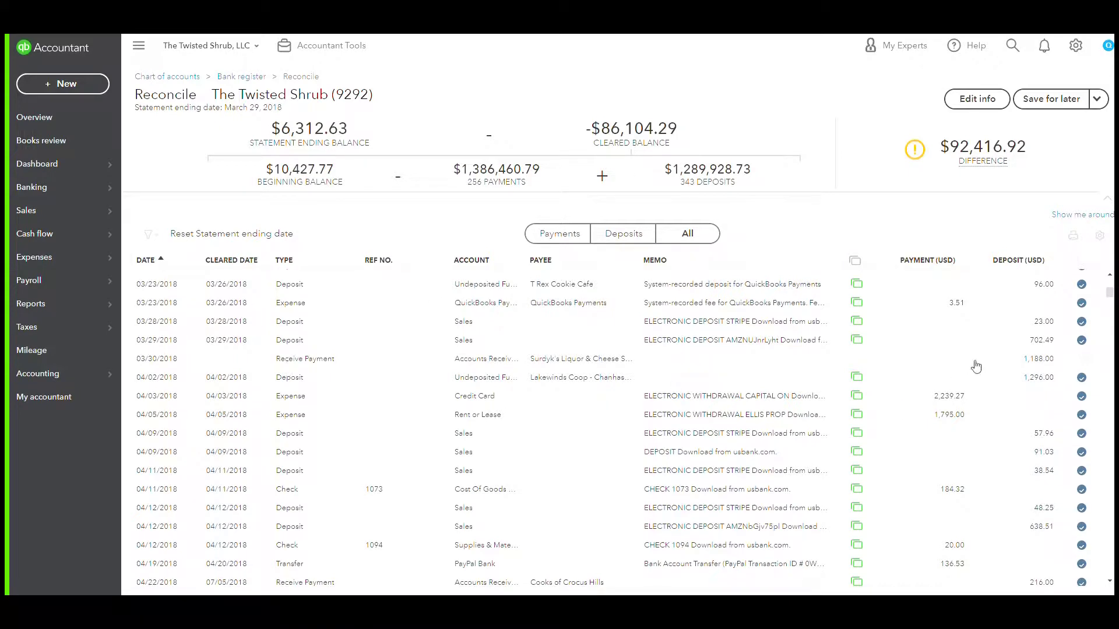
Step: Look through the March–May 2018 transactions in The Twisted Shrub's reconciliation, comparing cleared items and received payments left unchecked
scroll(1044, 372, down, 5)
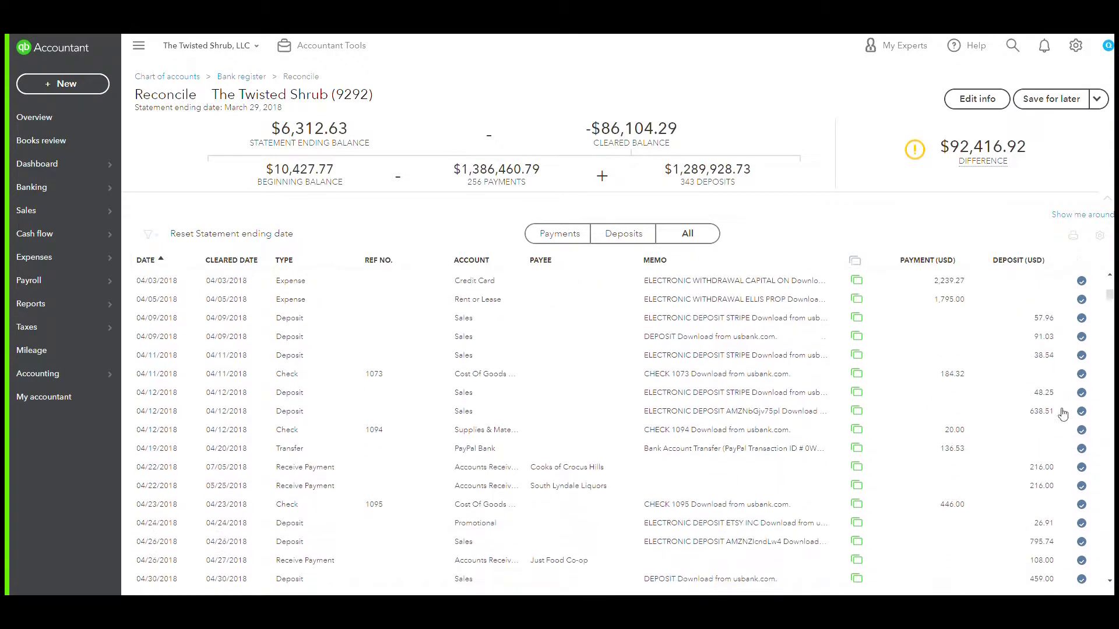
scroll(1013, 502, down, 1)
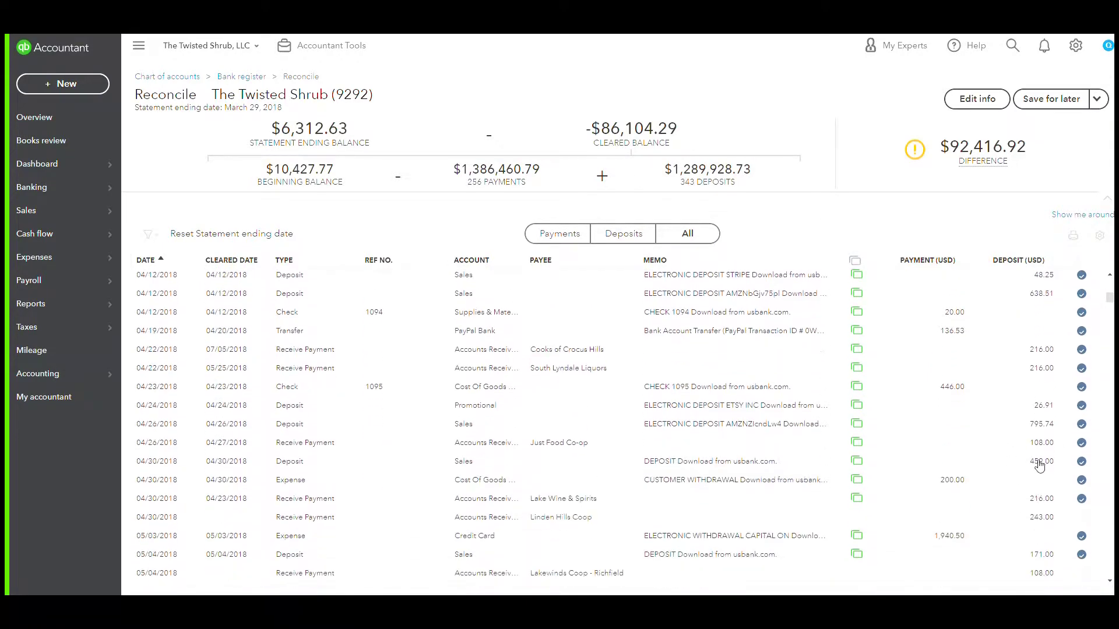
scroll(1036, 466, up, 1)
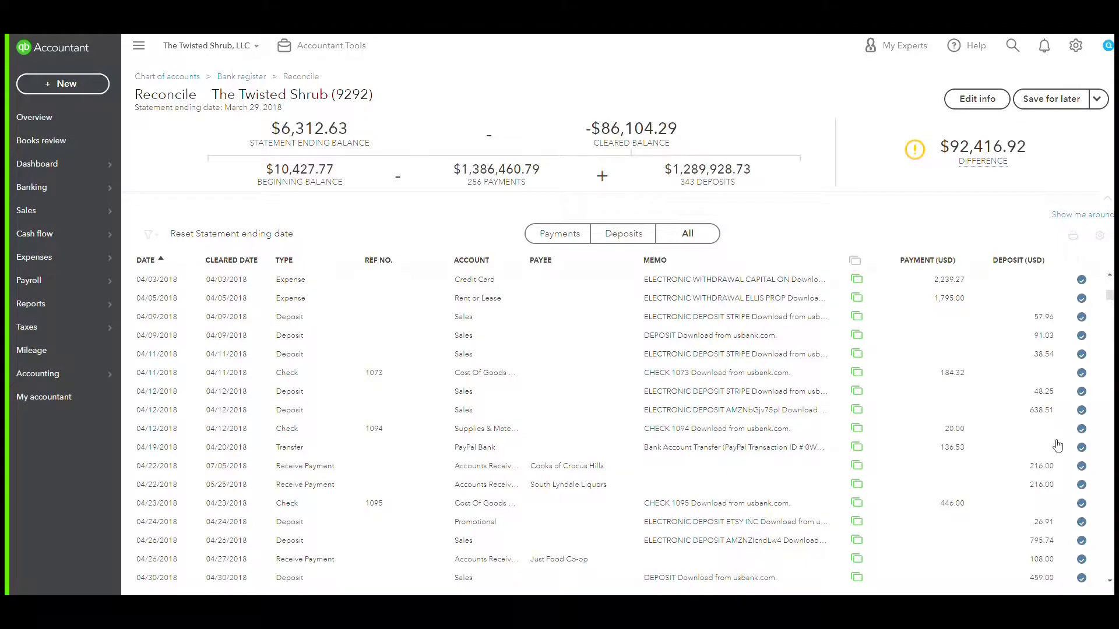
scroll(1052, 440, up, 5)
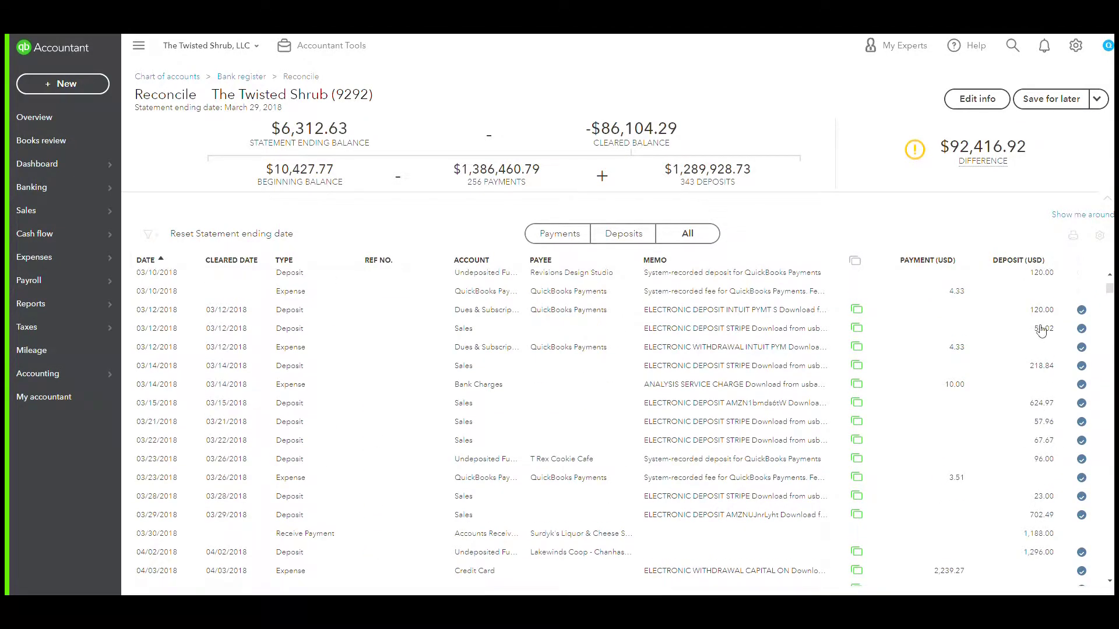
scroll(1046, 419, up, 3)
scroll(1052, 402, down, 3)
scroll(1054, 391, down, 2)
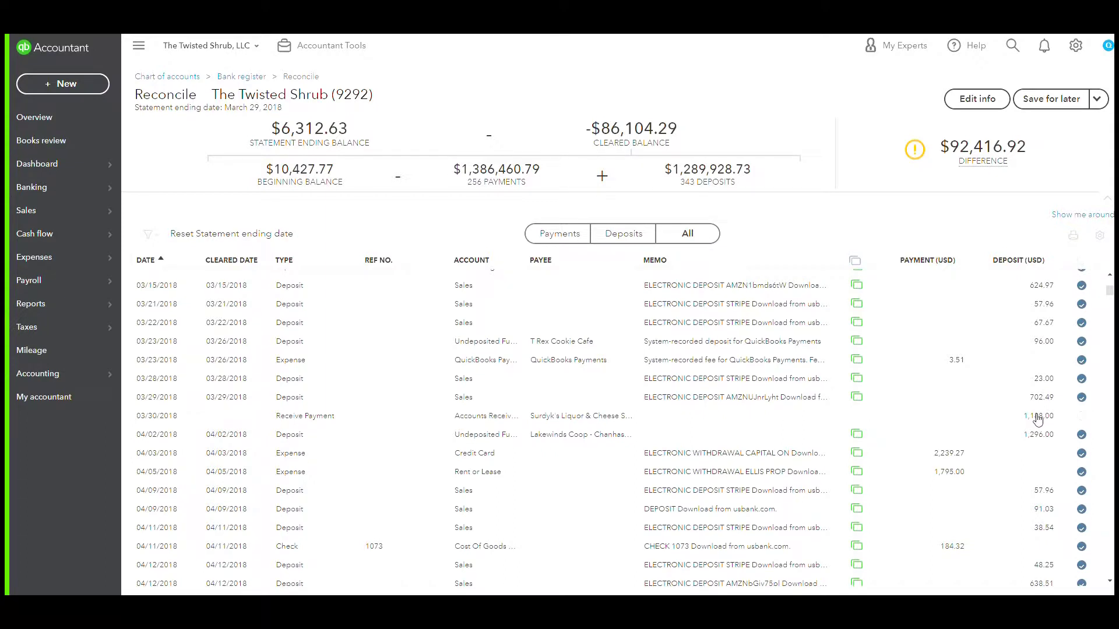
scroll(1037, 421, down, 7)
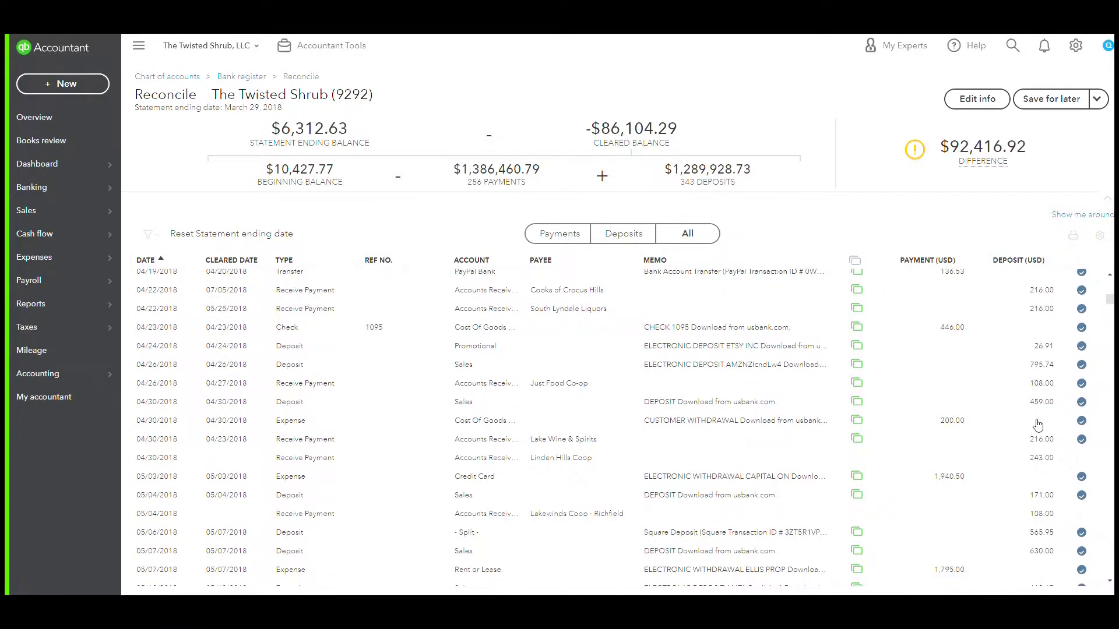
scroll(1037, 422, down, 3)
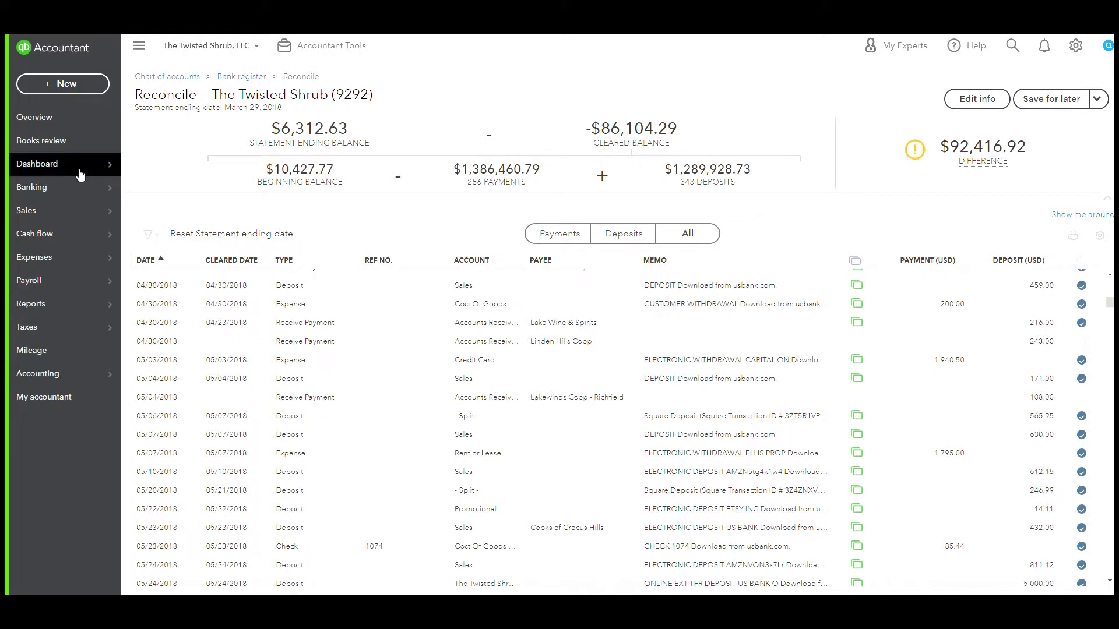
Step: Open the bank feed and view the Credit Card account's categorized transactions and those awaiting review
click(44, 189)
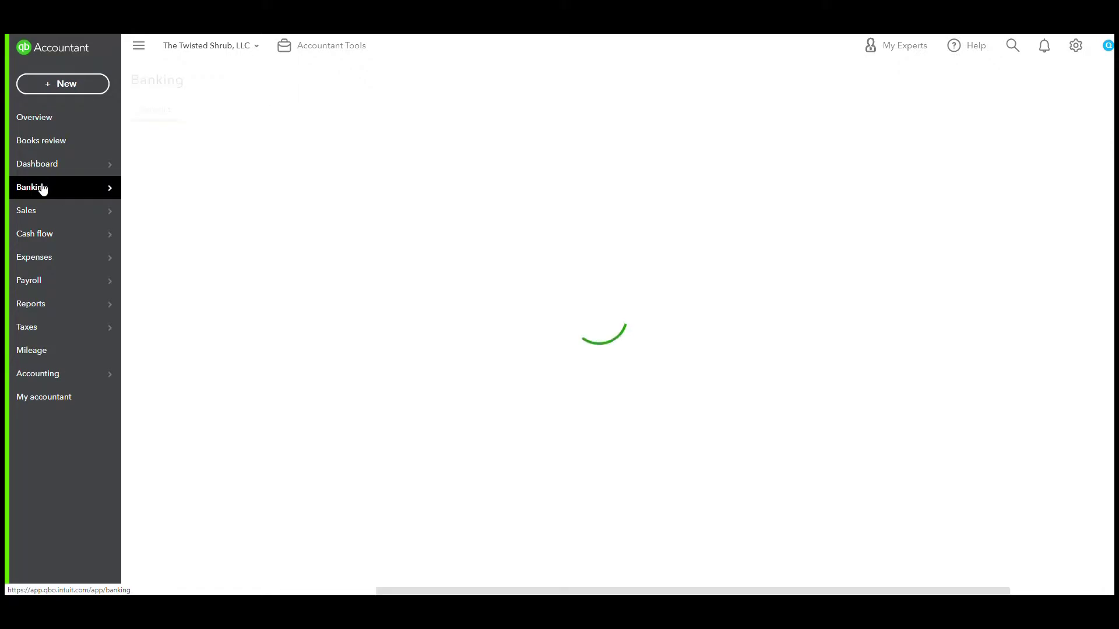
click(262, 294)
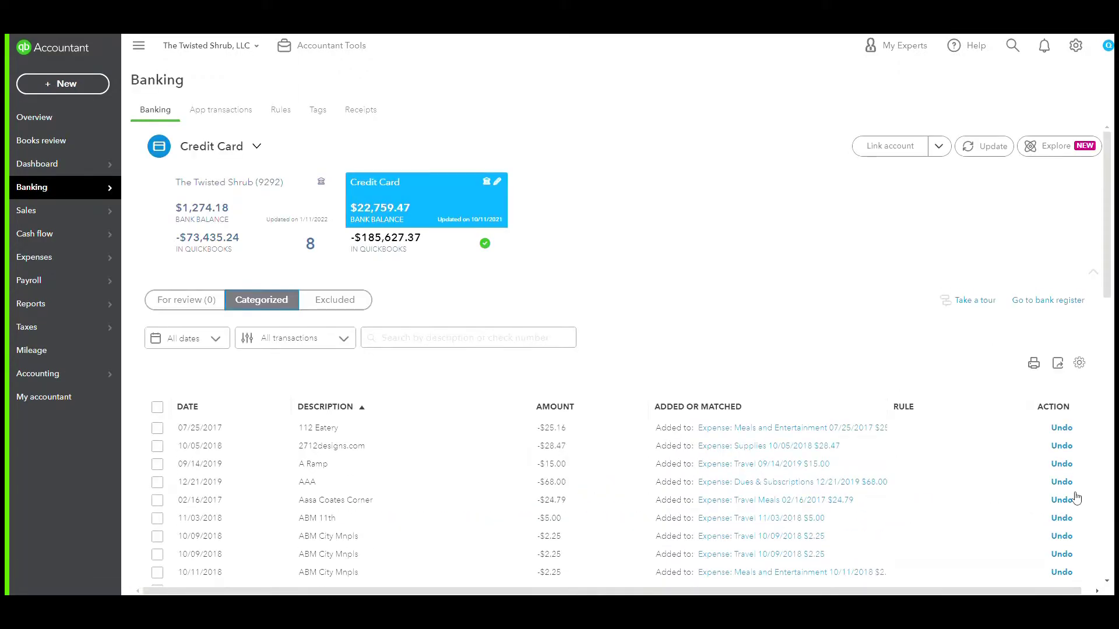
click(178, 301)
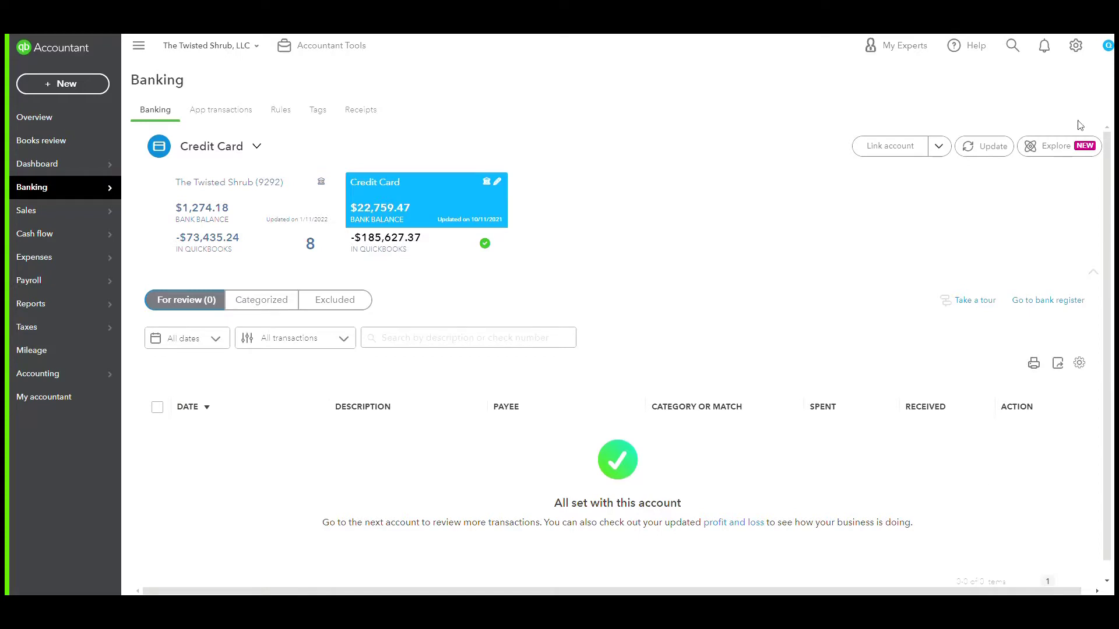
Step: Resume The Twisted Shrub's checking account reconciliation and examine which March 2018 transactions carry the bank feed match marker
click(1075, 45)
click(849, 195)
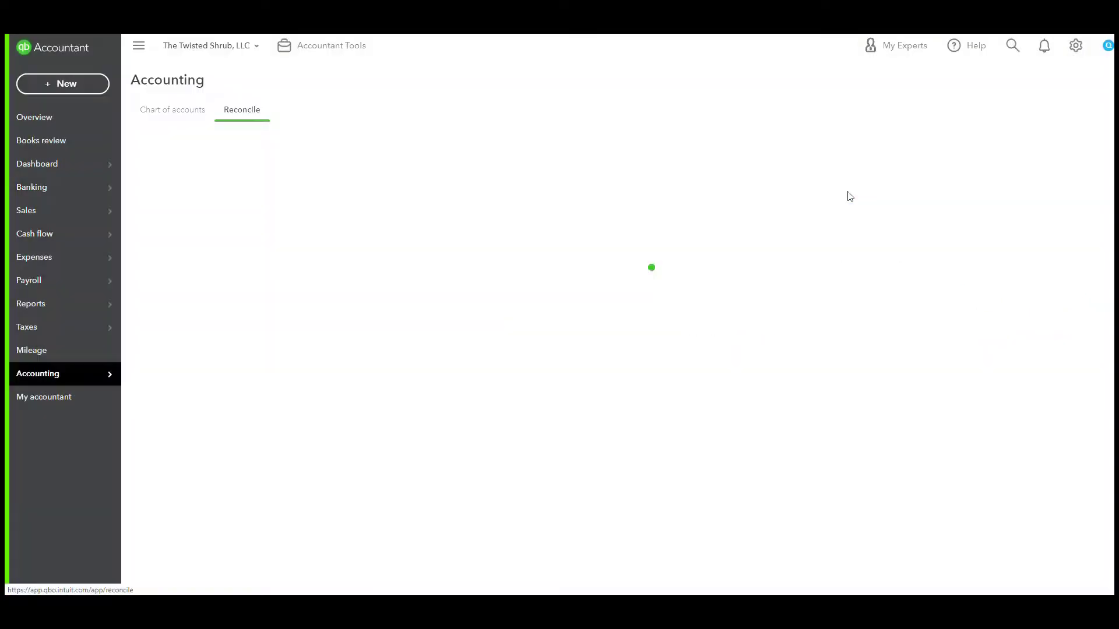
click(219, 511)
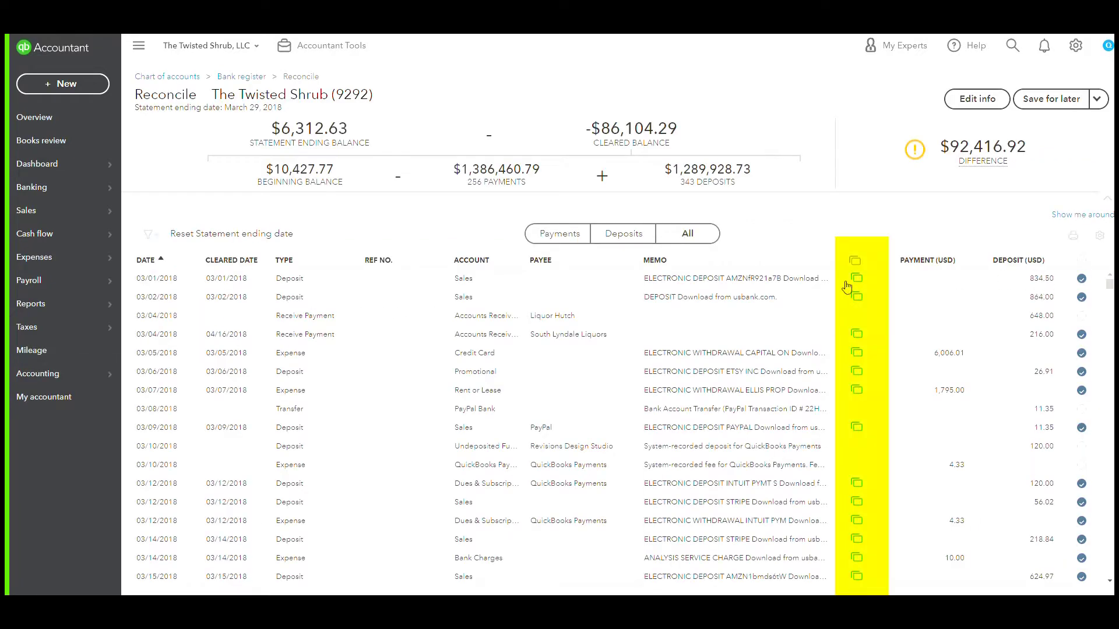
mouse_move(857, 283)
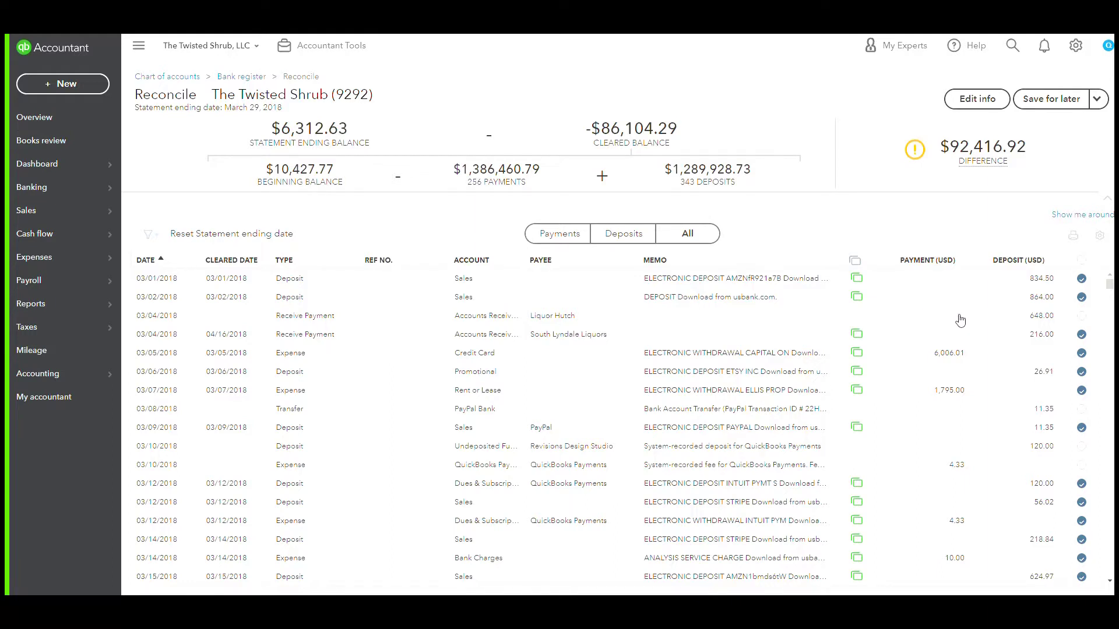
scroll(874, 314, down, 1)
scroll(874, 315, down, 3)
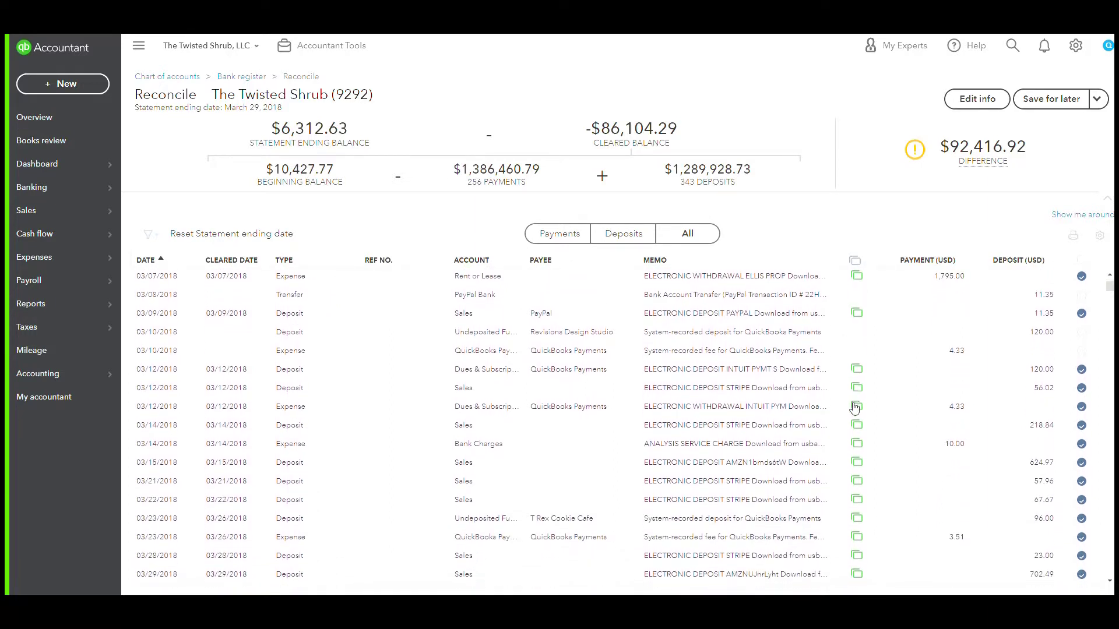